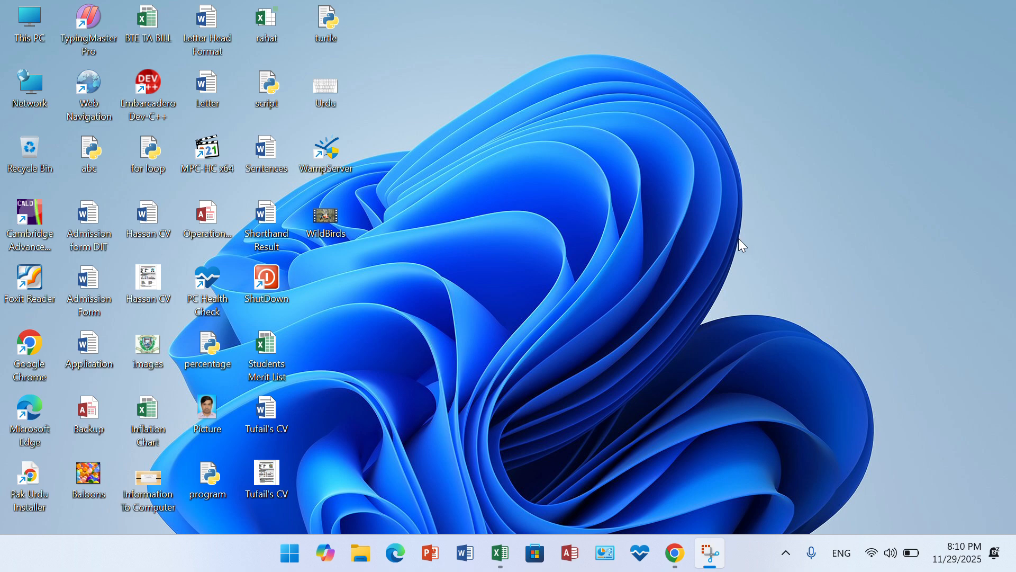
# Switch to the student result workbook in Excel and start an IF formula in J2 that returns "A+" when H2>=95
pyautogui.click(500, 553)
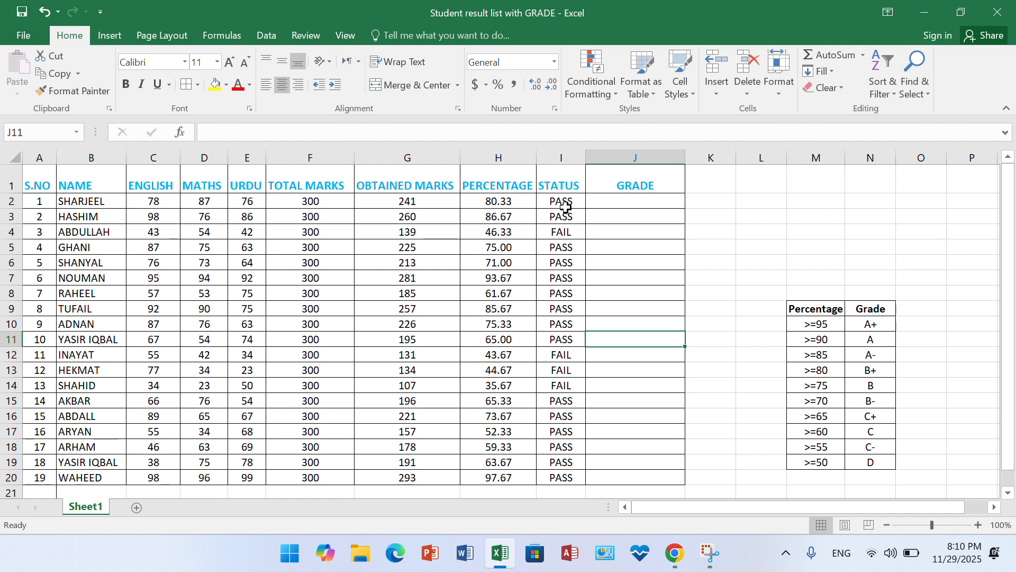
pyautogui.click(625, 204)
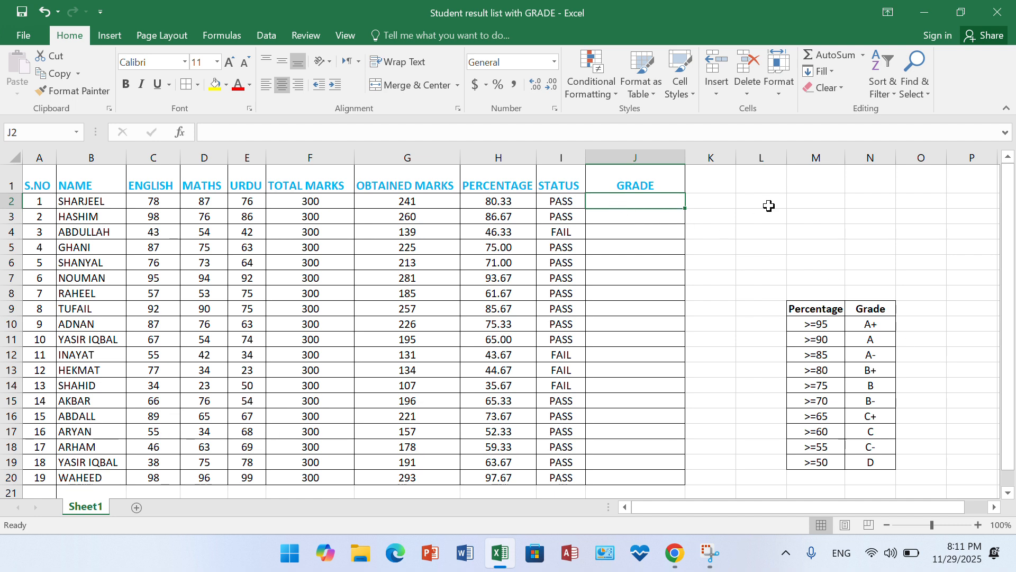
pyautogui.write('=')
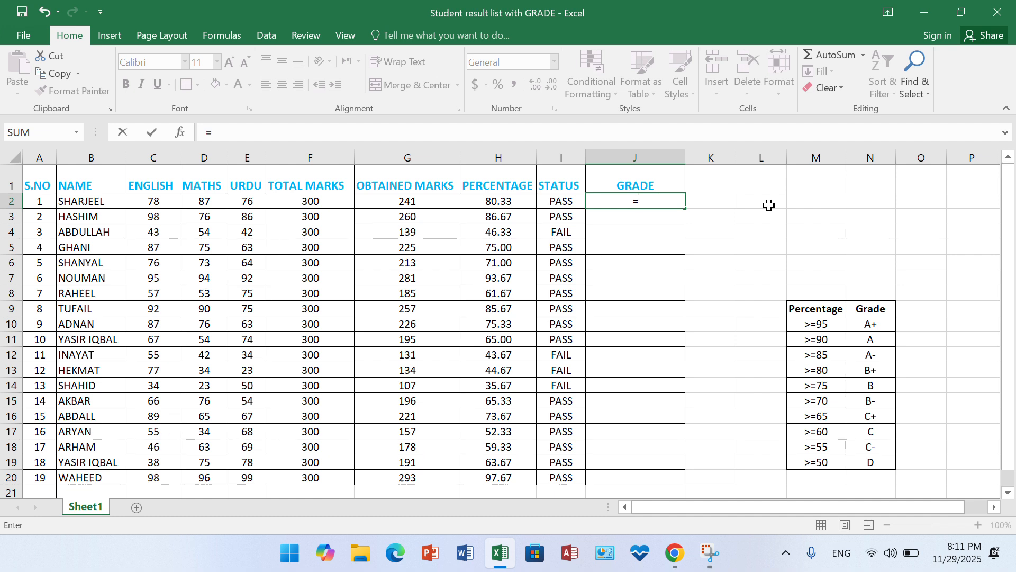
pyautogui.write('if')
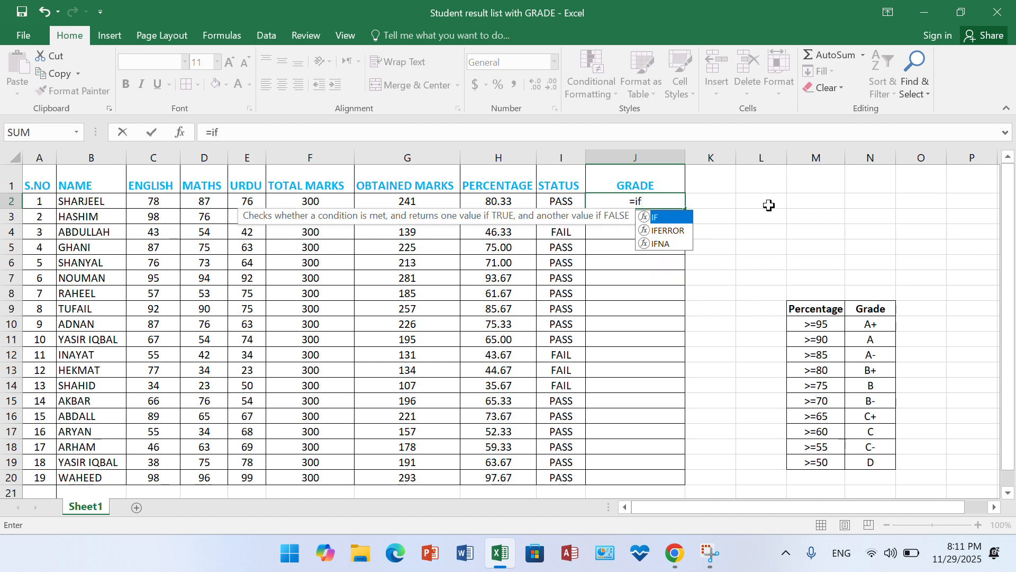
pyautogui.doubleClick(671, 218)
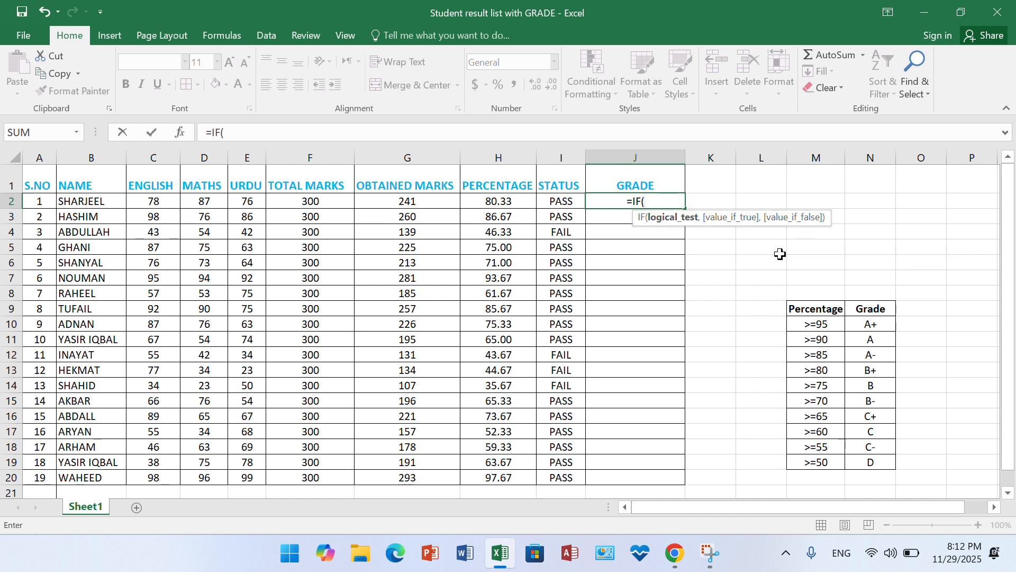
pyautogui.click(517, 202)
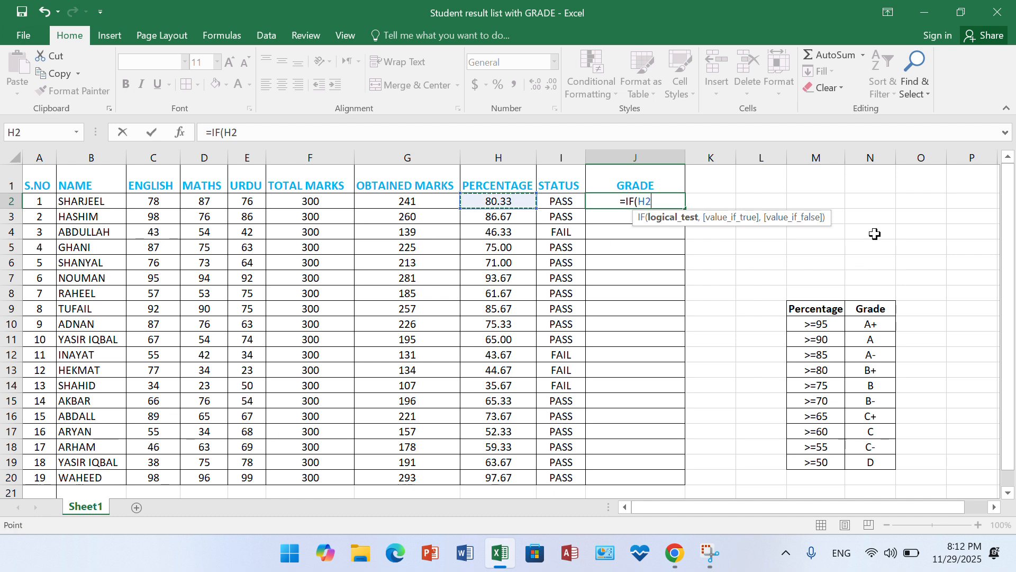
pyautogui.write('>')
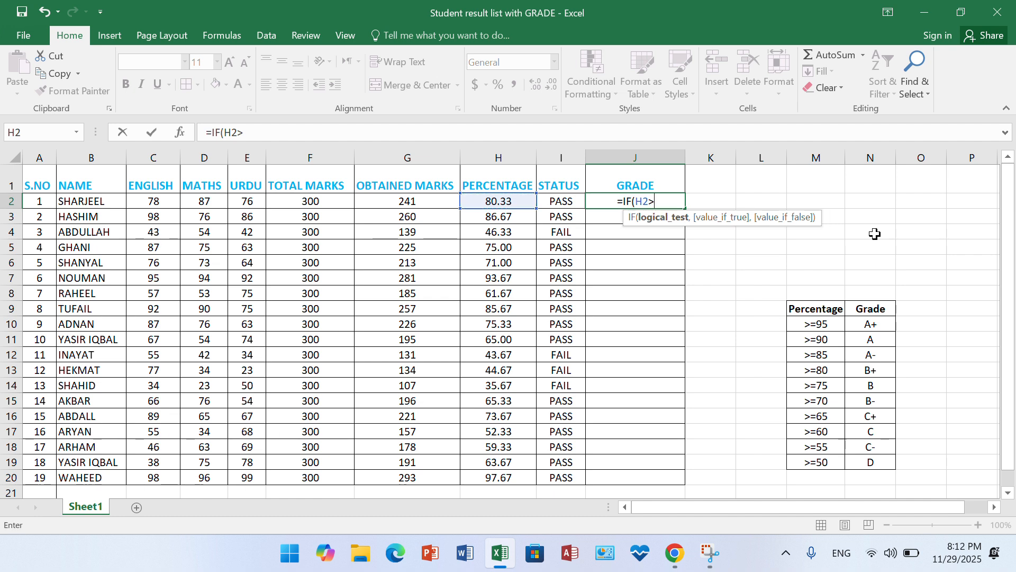
pyautogui.write('=')
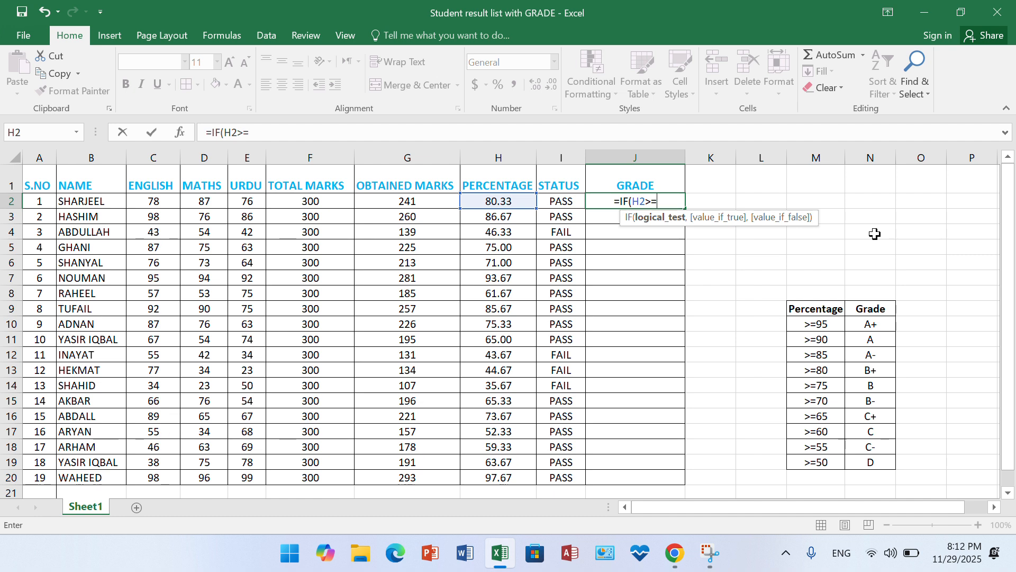
pyautogui.write('95')
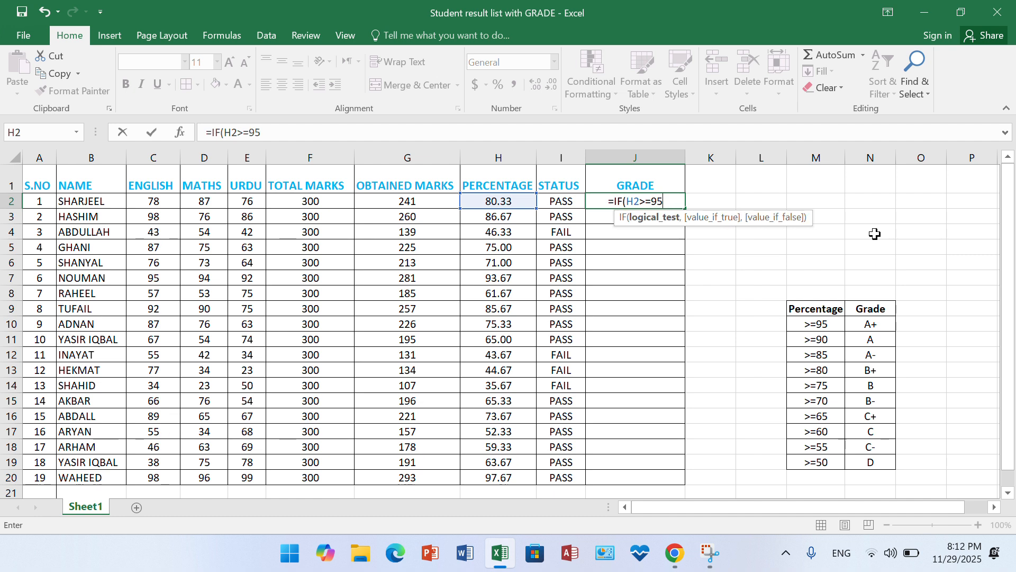
pyautogui.write(',"A')
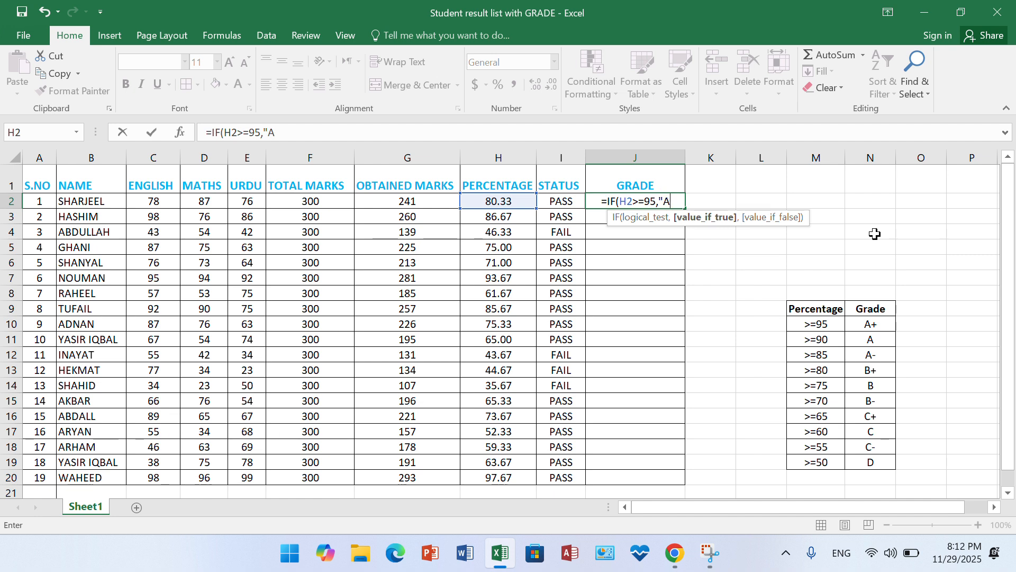
pyautogui.write('+"')
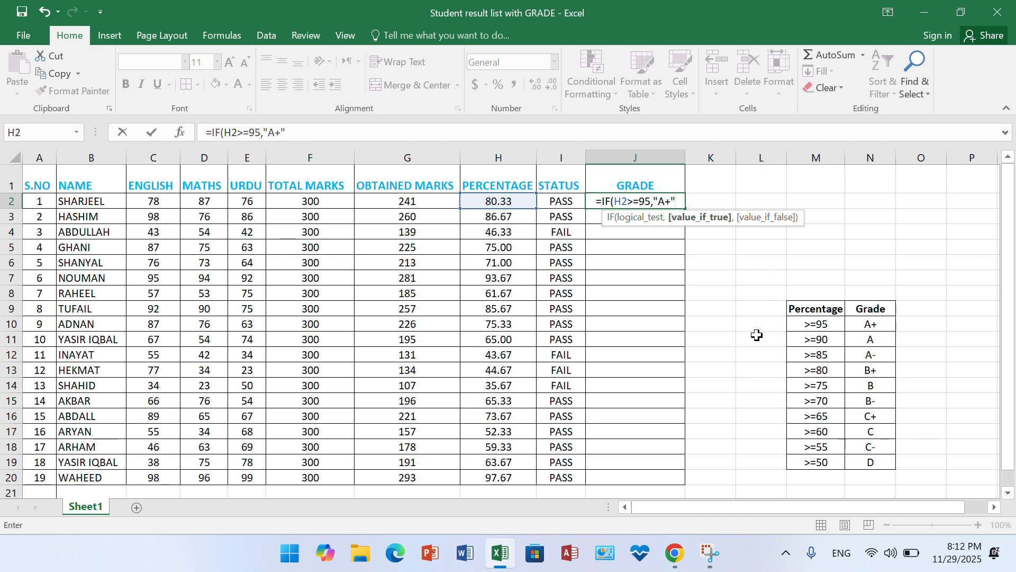
# Nest a second IF as the false value in the J2 formula, returning "A" when H2>=90
pyautogui.write(',')
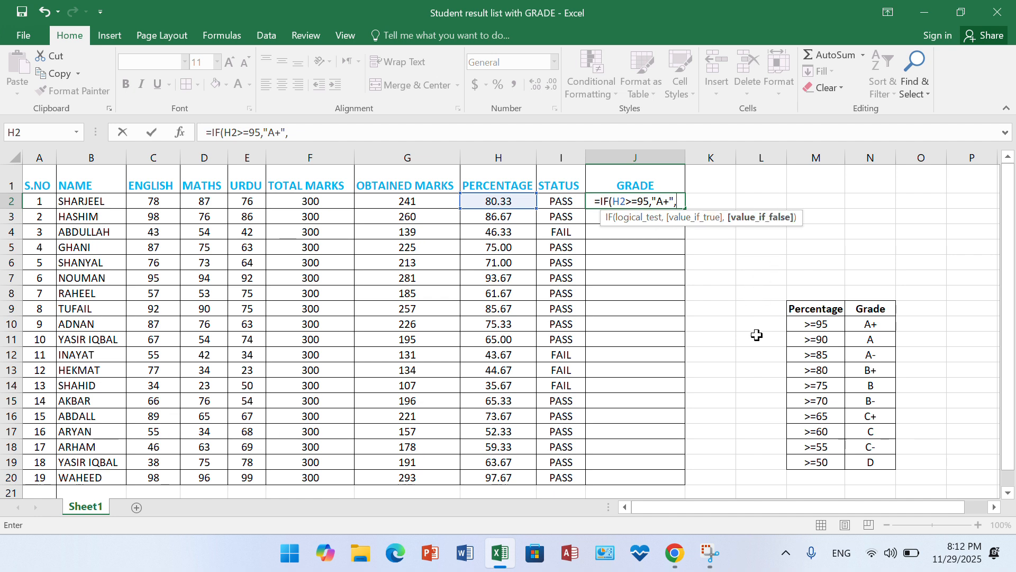
pyautogui.write('if')
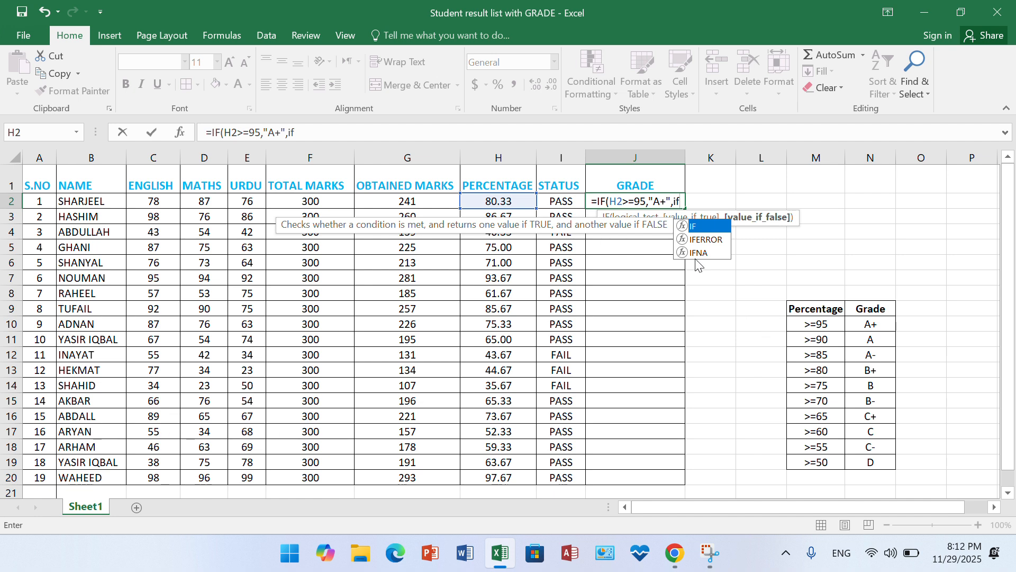
pyautogui.doubleClick(696, 226)
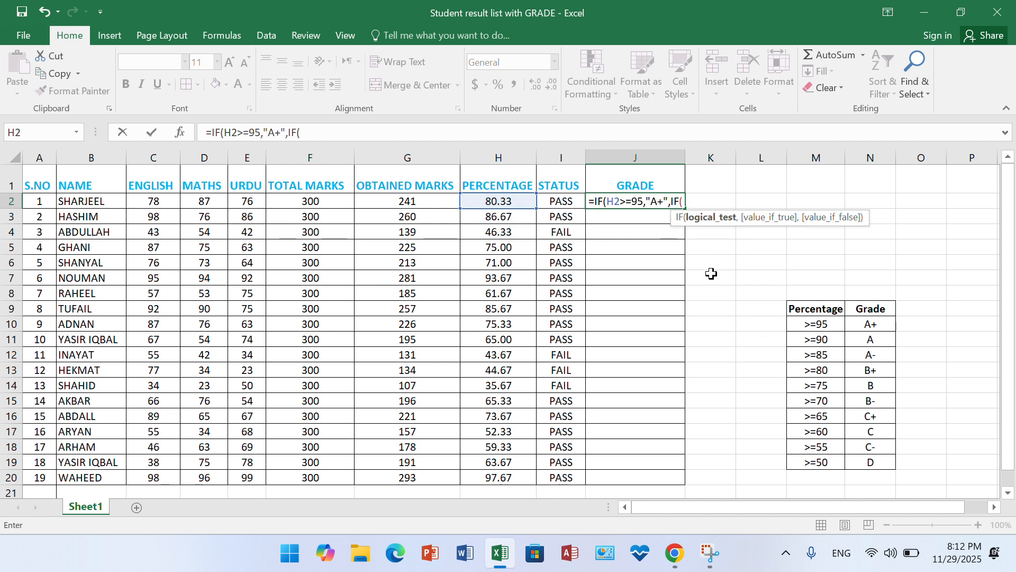
pyautogui.click(487, 200)
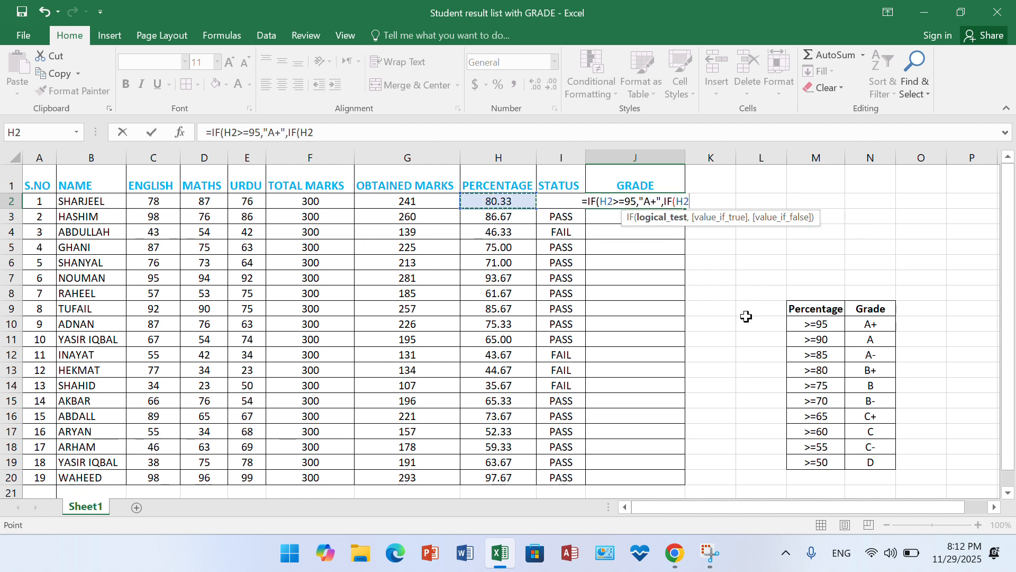
pyautogui.write('>=')
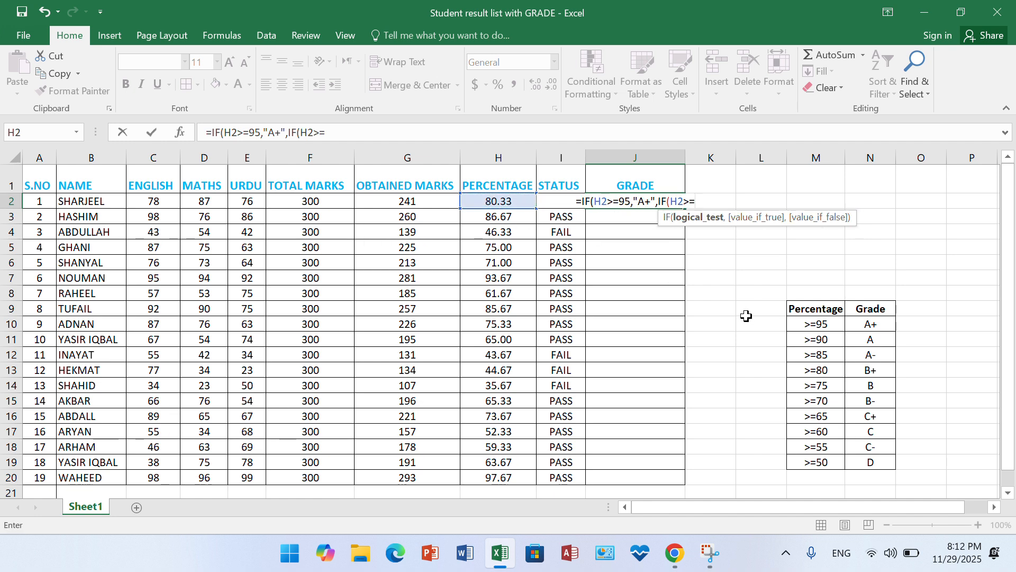
pyautogui.write('90,"')
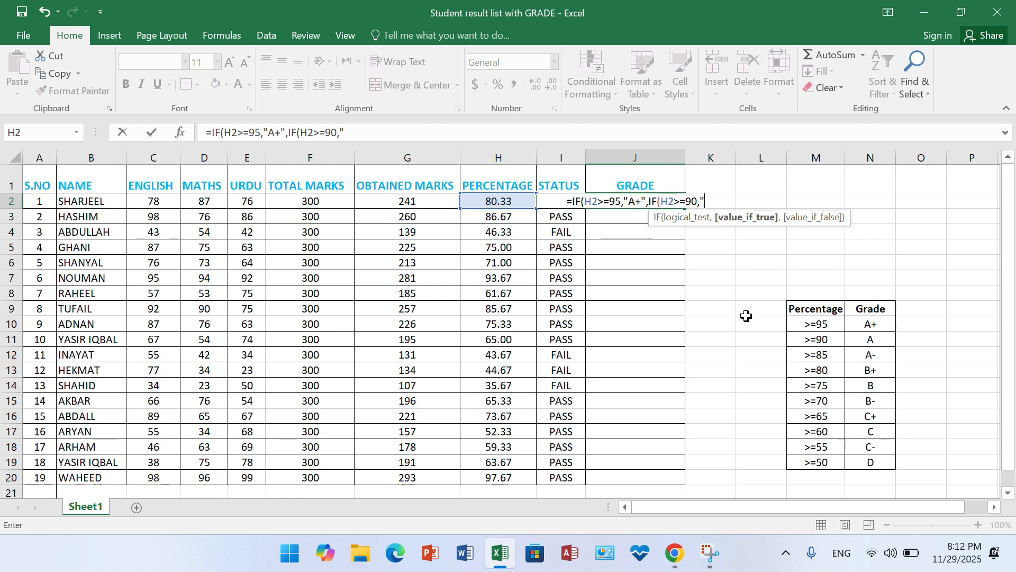
pyautogui.write('A"')
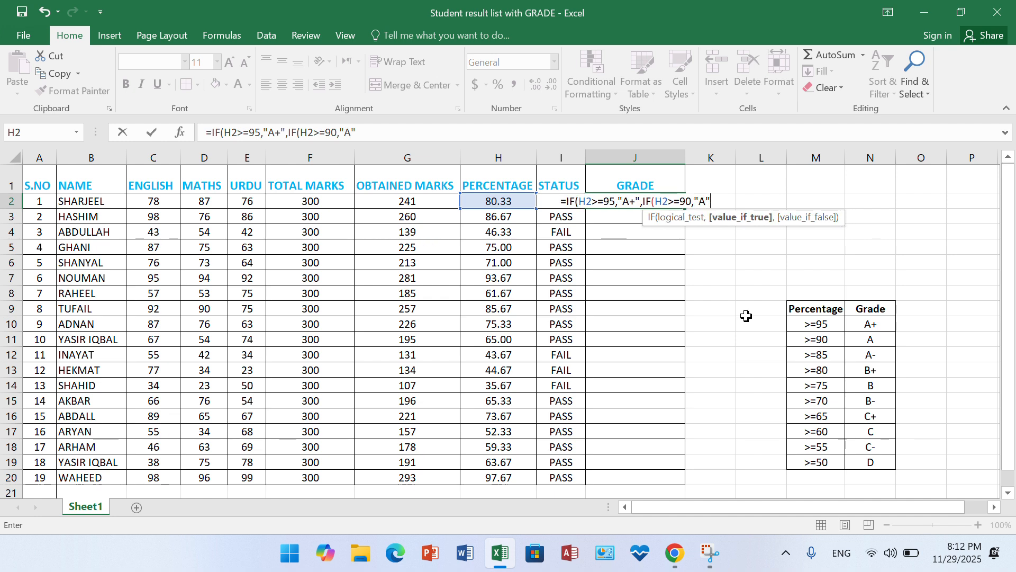
# Nest a third IF in the J2 formula that returns "A-" when H2>=85, and begin another IF as its false value
pyautogui.write(',if')
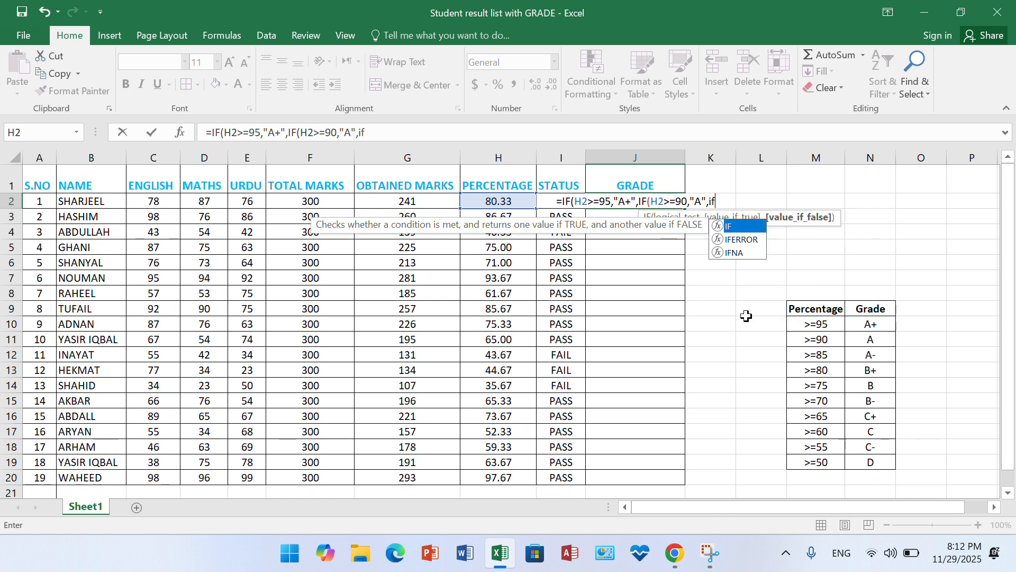
pyautogui.doubleClick(742, 226)
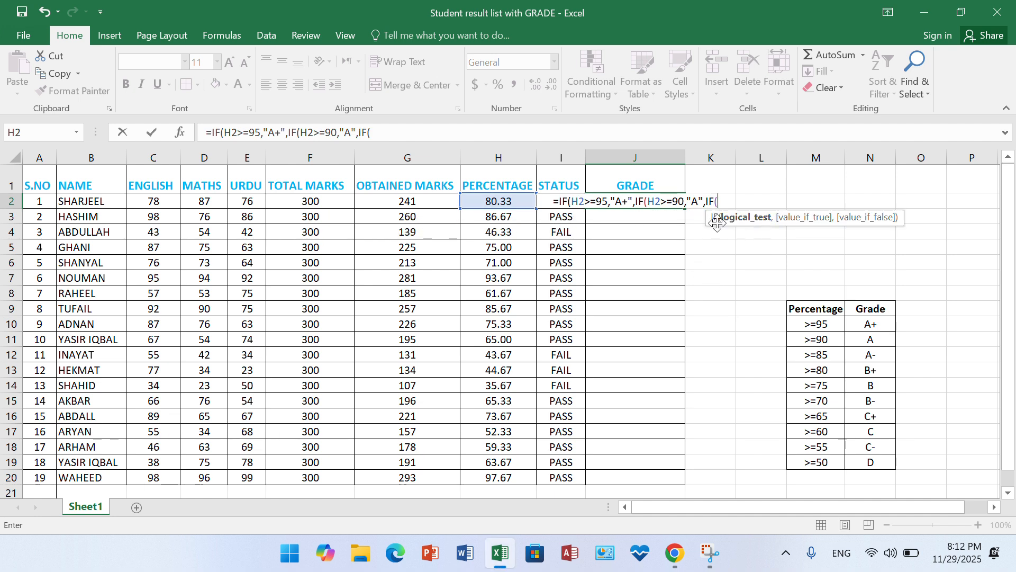
pyautogui.click(503, 202)
pyautogui.write('>=')
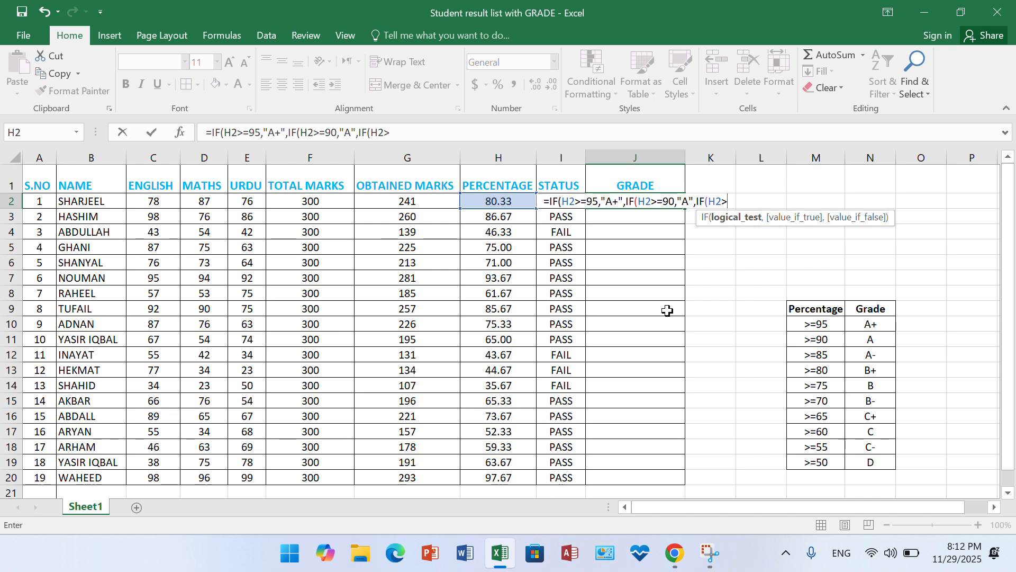
pyautogui.write('8')
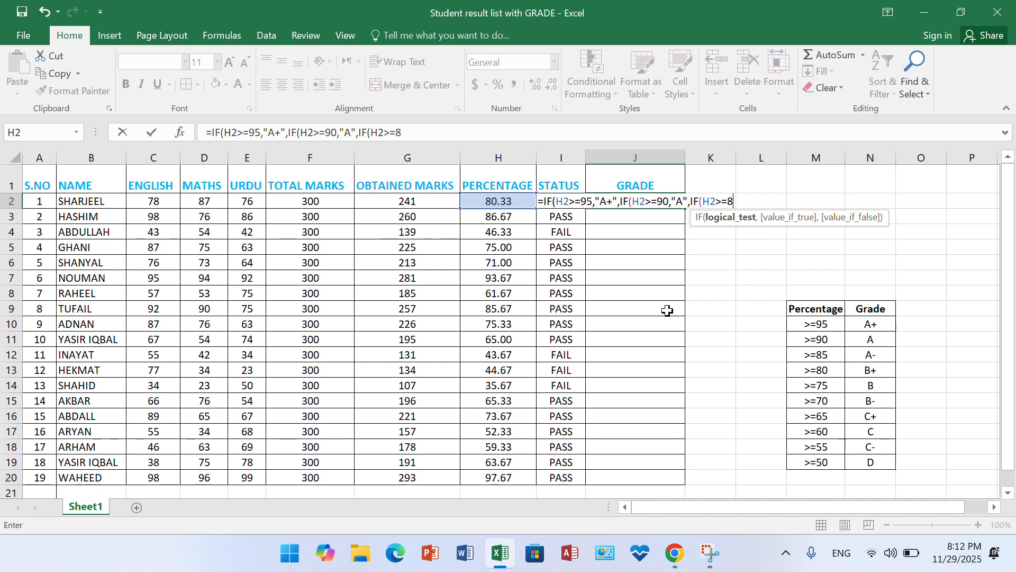
pyautogui.write('5,"')
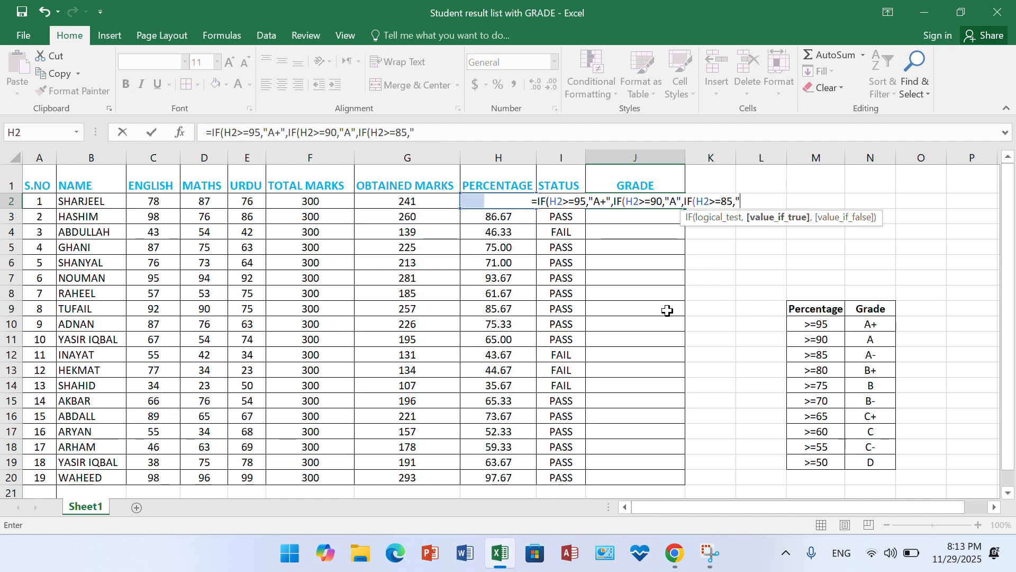
pyautogui.write('A-",if')
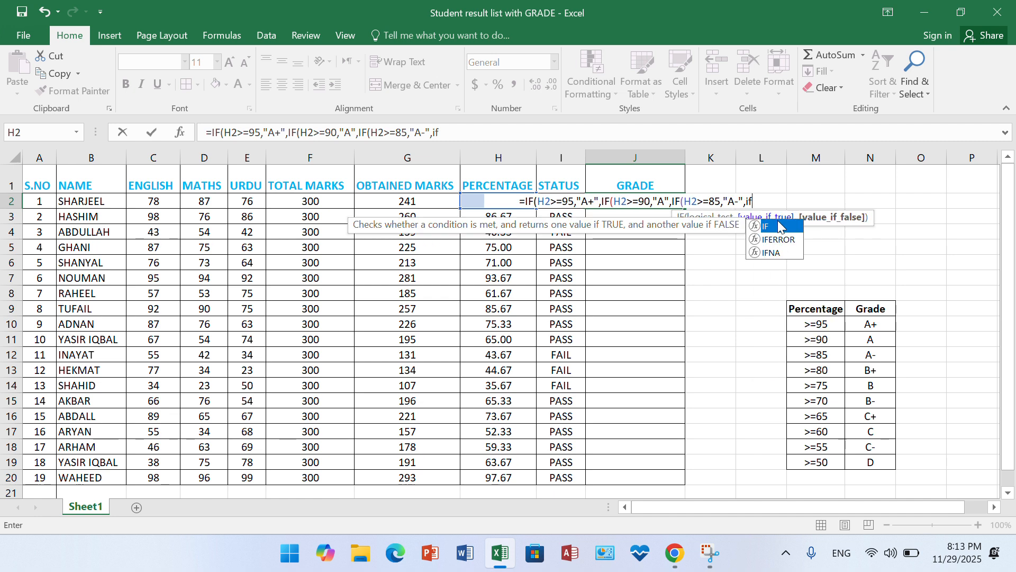
# Complete the fourth IF's condition in the J2 formula as H2>=80 with "B+" as its true value
pyautogui.press('Tab')
pyautogui.click(467, 202)
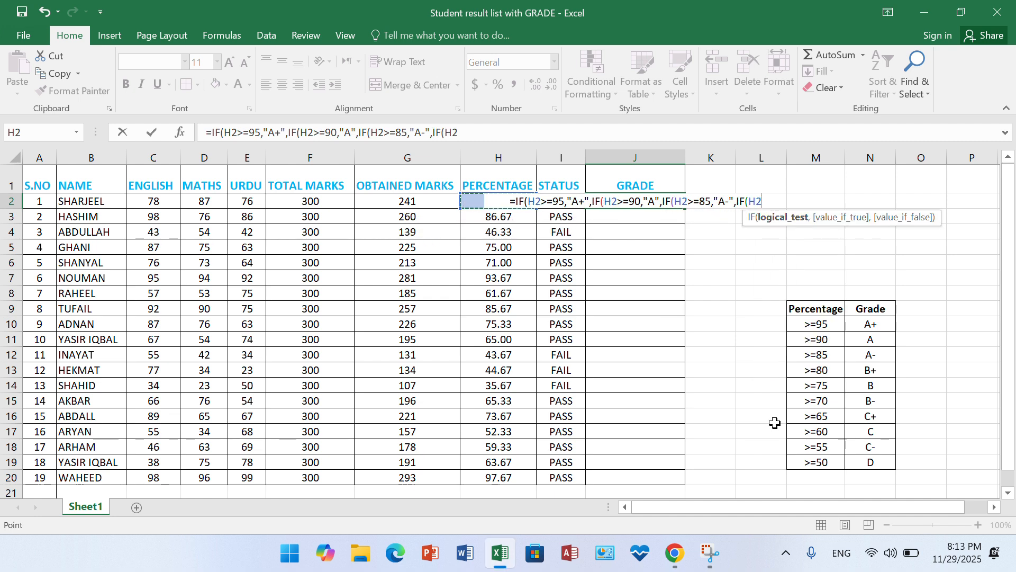
pyautogui.write('>=')
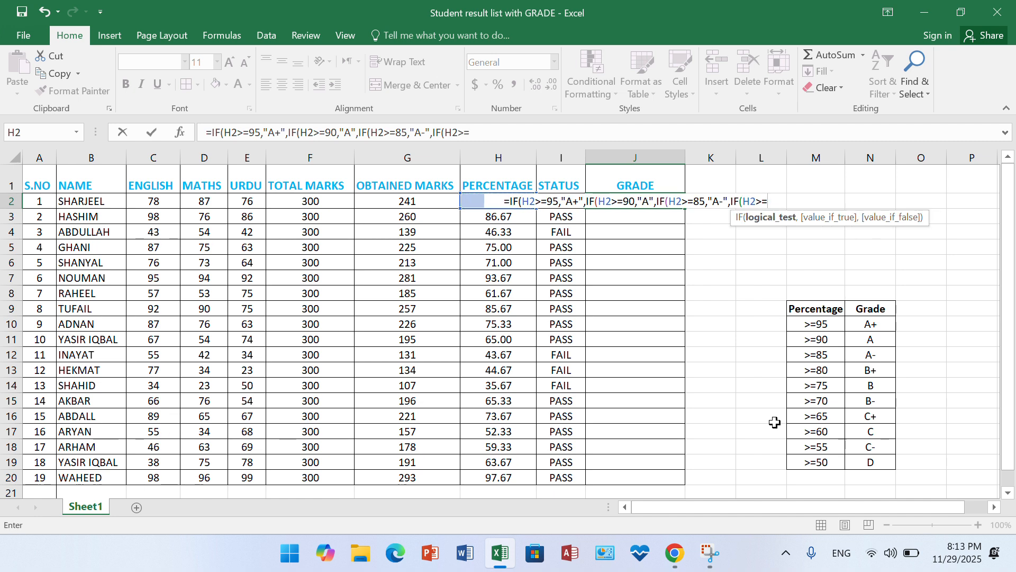
pyautogui.write('80,"')
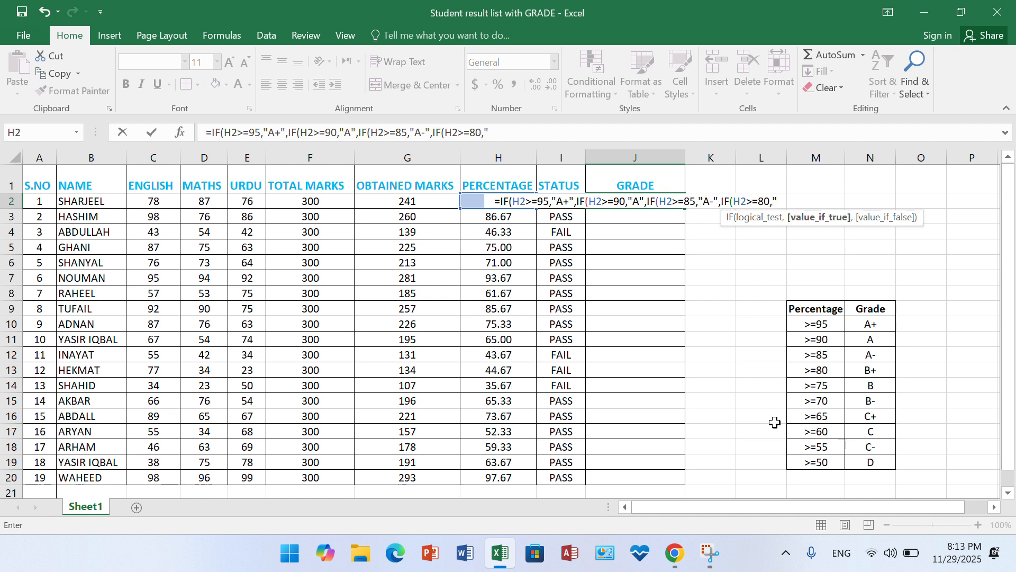
pyautogui.write('B+"')
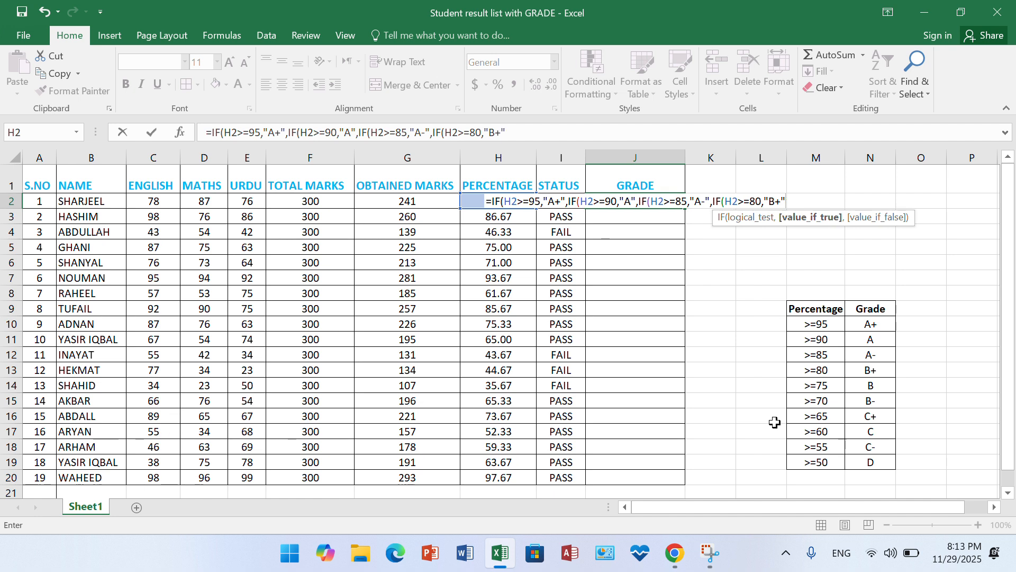
# Nest a fifth IF in the J2 formula that returns "B" when H2>75, and begin another IF as its false value
pyautogui.write(',if')
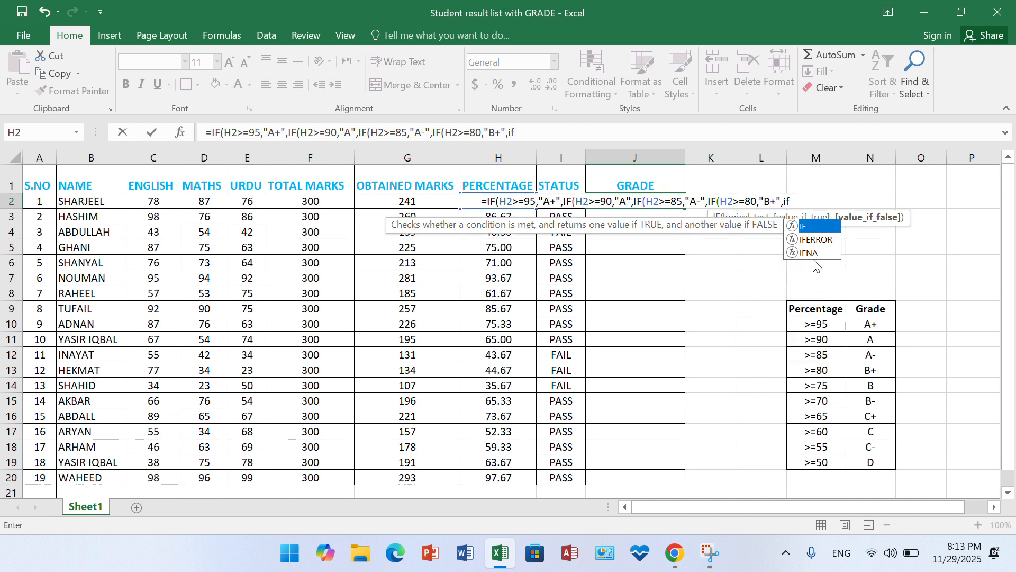
pyautogui.doubleClick(815, 228)
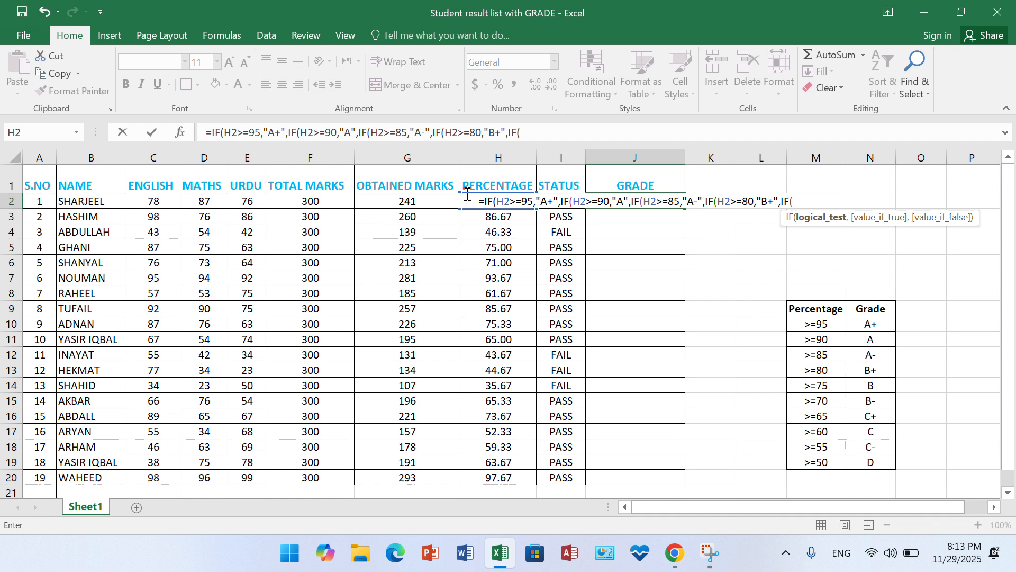
pyautogui.click(421, 34)
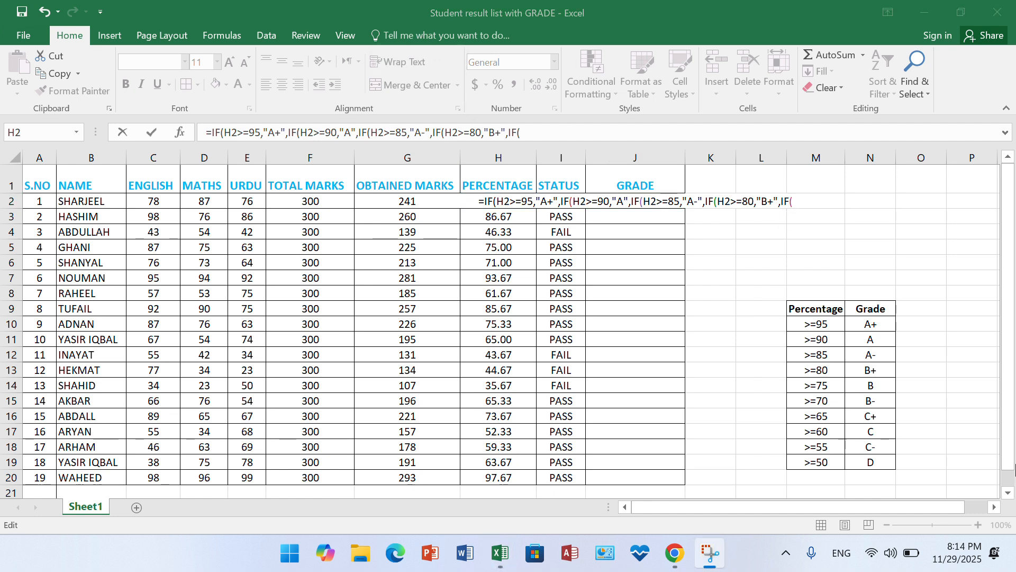
pyautogui.click(811, 203)
pyautogui.write('H2>')
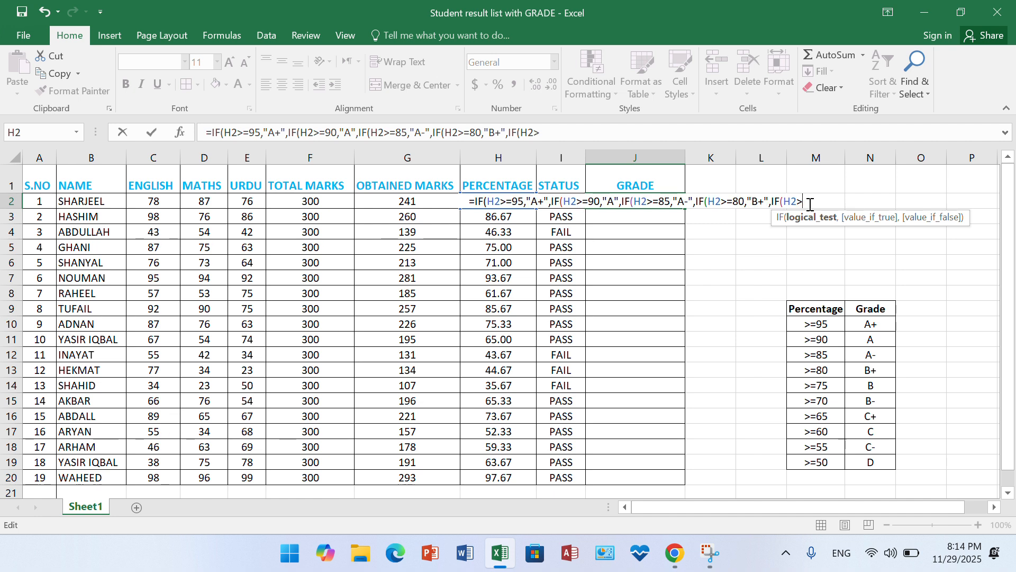
pyautogui.write('75,')
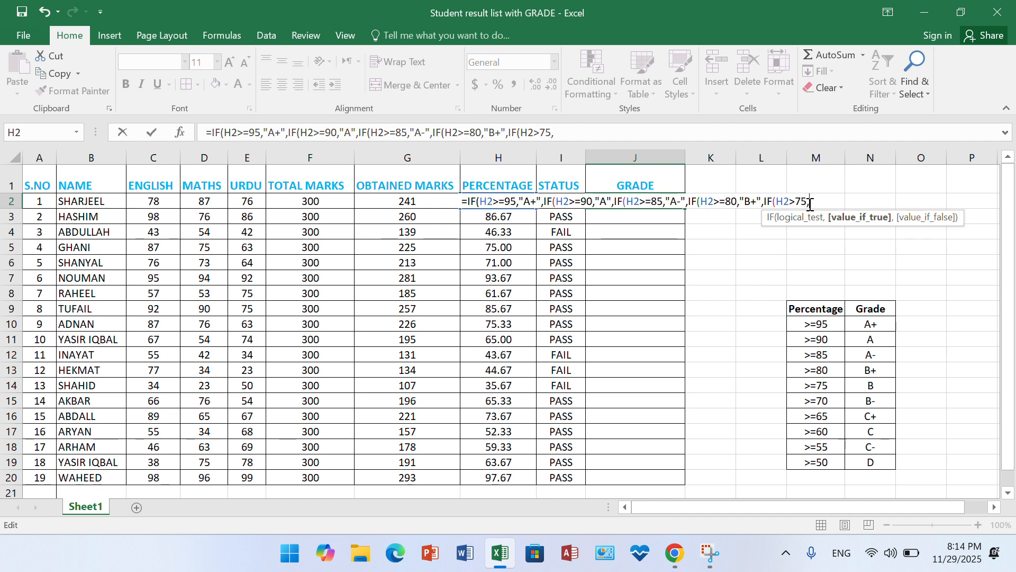
pyautogui.write('"')
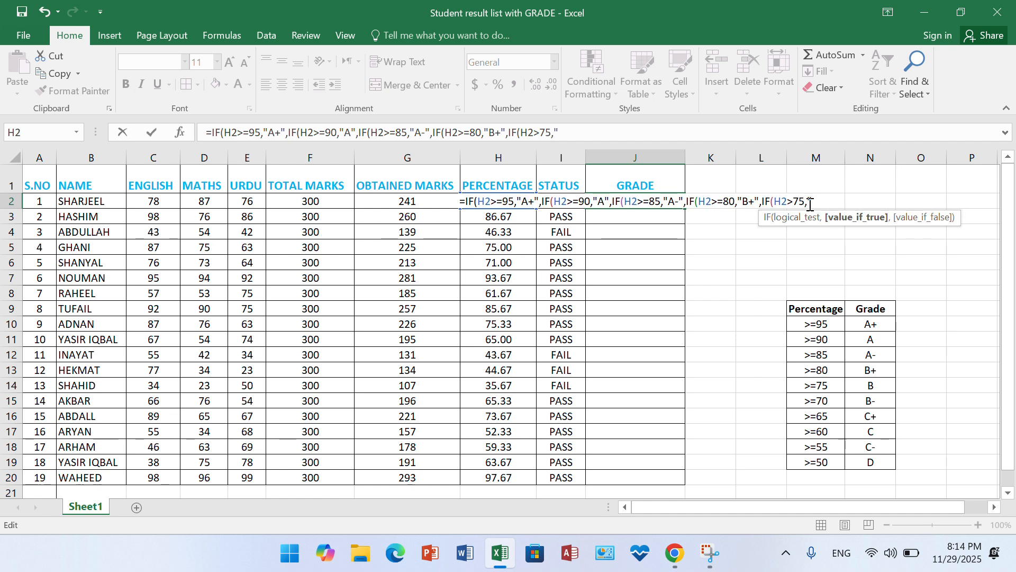
pyautogui.write('B",if')
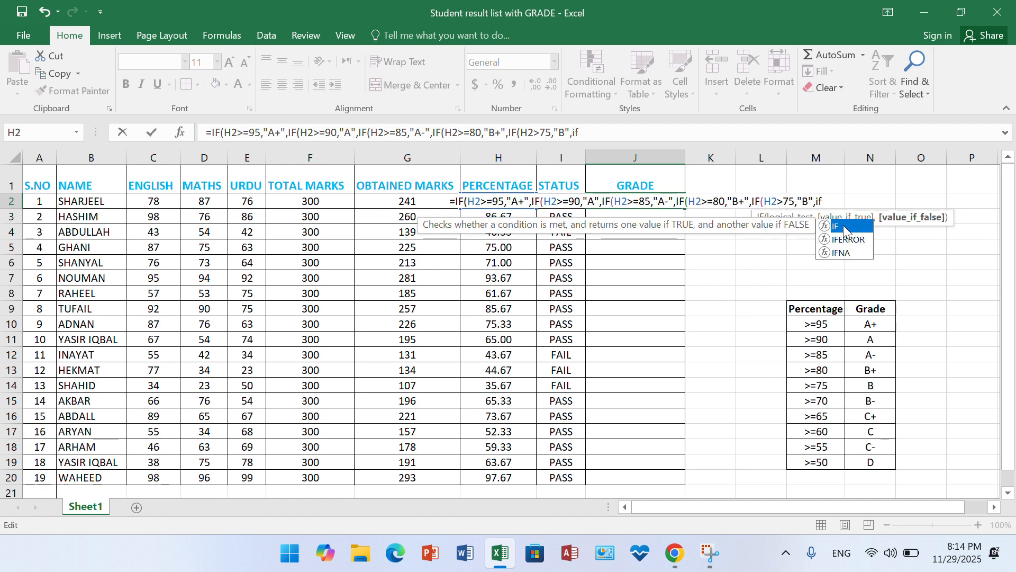
# Complete the sixth IF in the J2 formula to return "B-" when H2>70, and begin another IF as its false value
pyautogui.doubleClick(847, 226)
pyautogui.write('H2>')
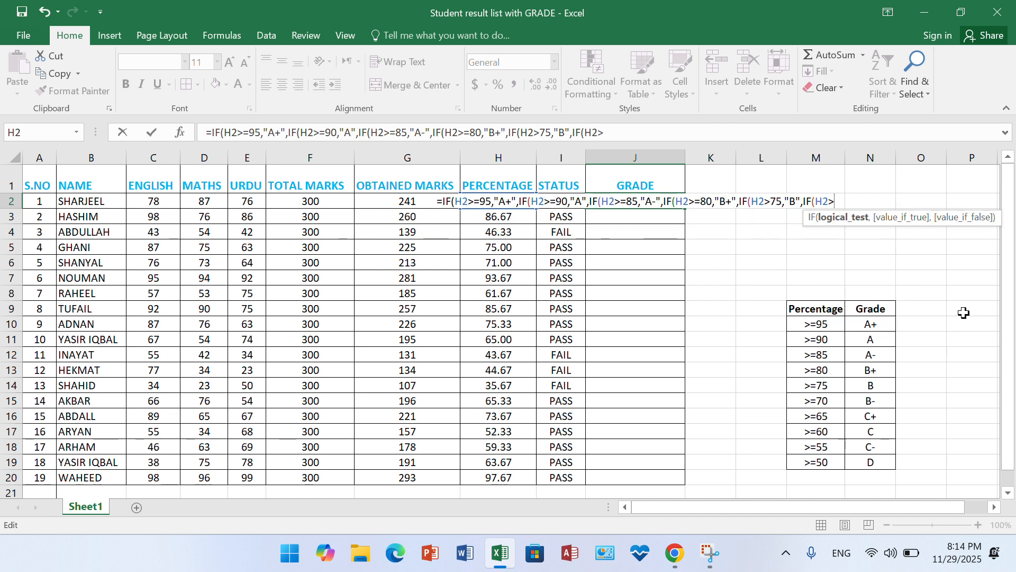
pyautogui.write('70,"')
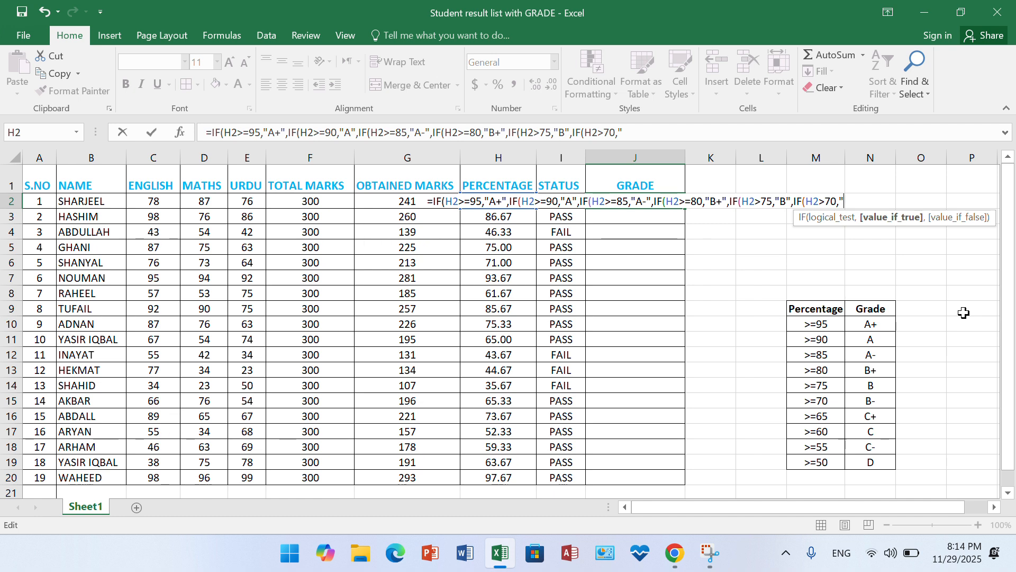
pyautogui.write('B-')
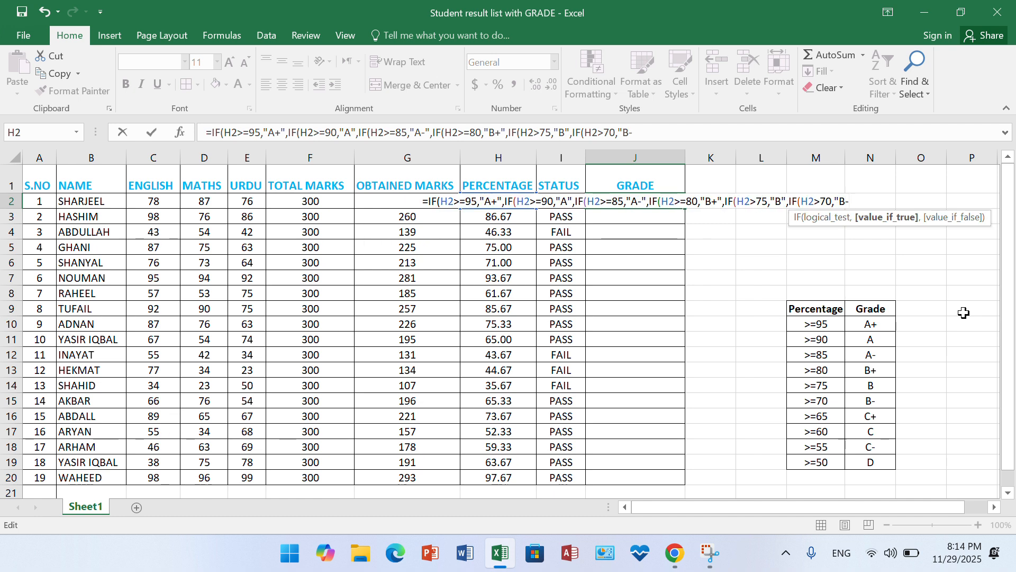
pyautogui.write('",if')
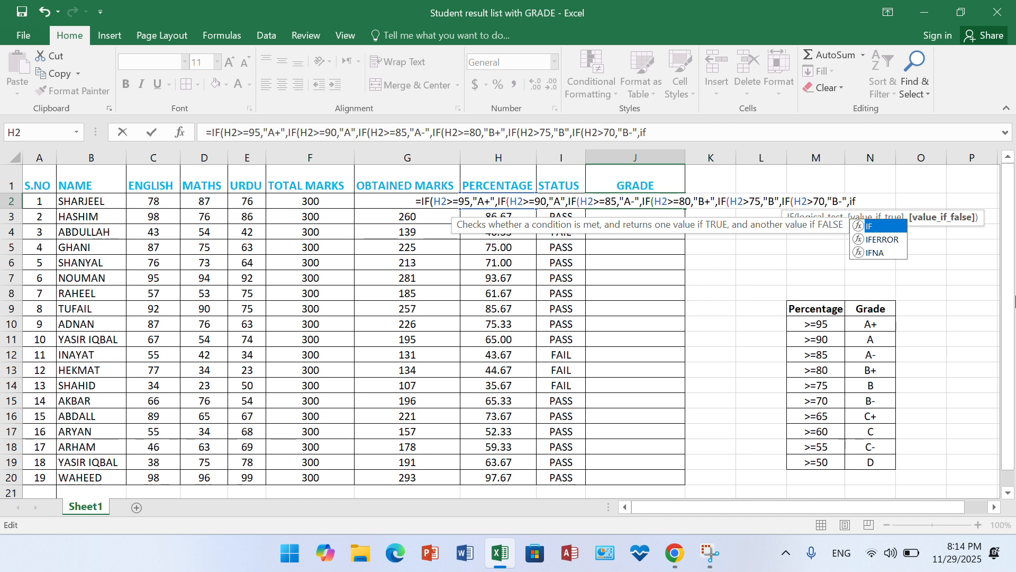
pyautogui.press('Tab')
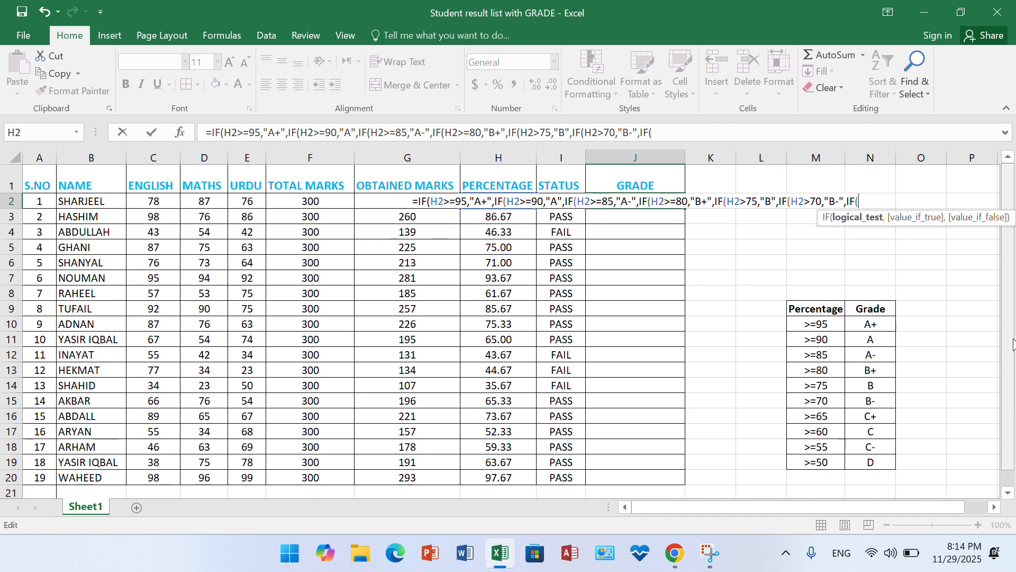
# Complete the seventh IF in the J2 formula to return "C+" when H2>65, and begin another IF as its false value
pyautogui.write('H2>')
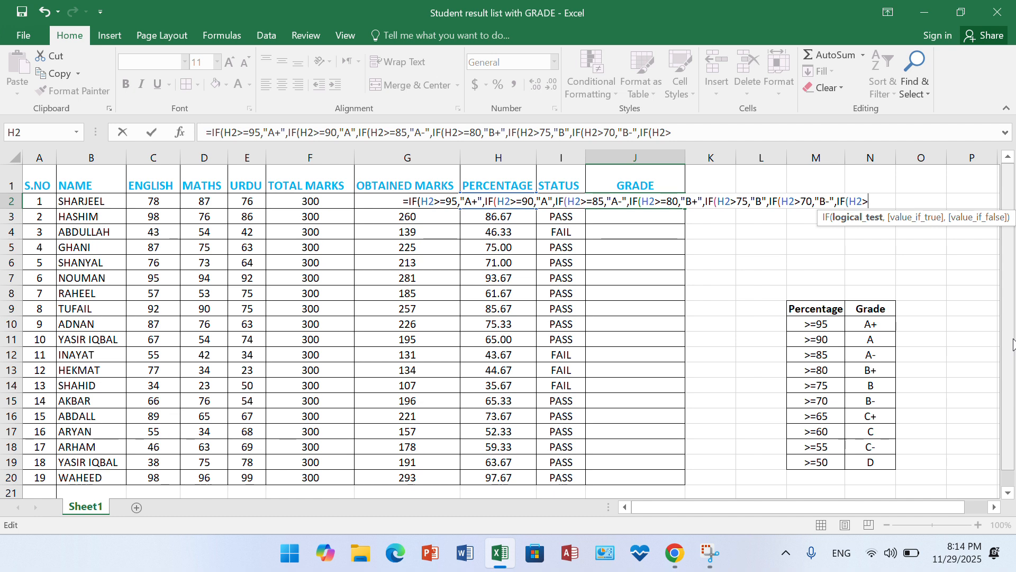
pyautogui.write('65,')
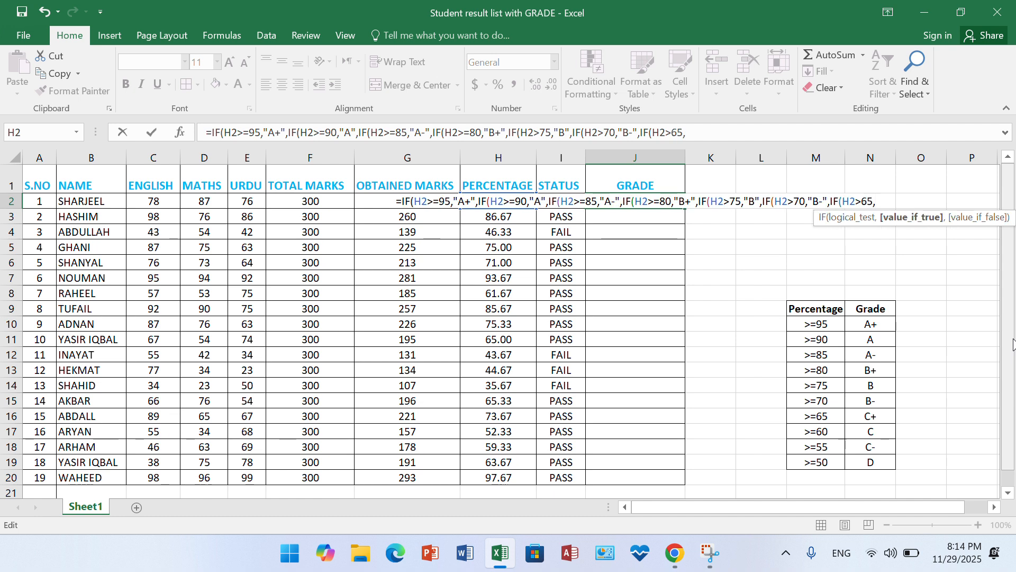
pyautogui.write('"')
pyautogui.write('C')
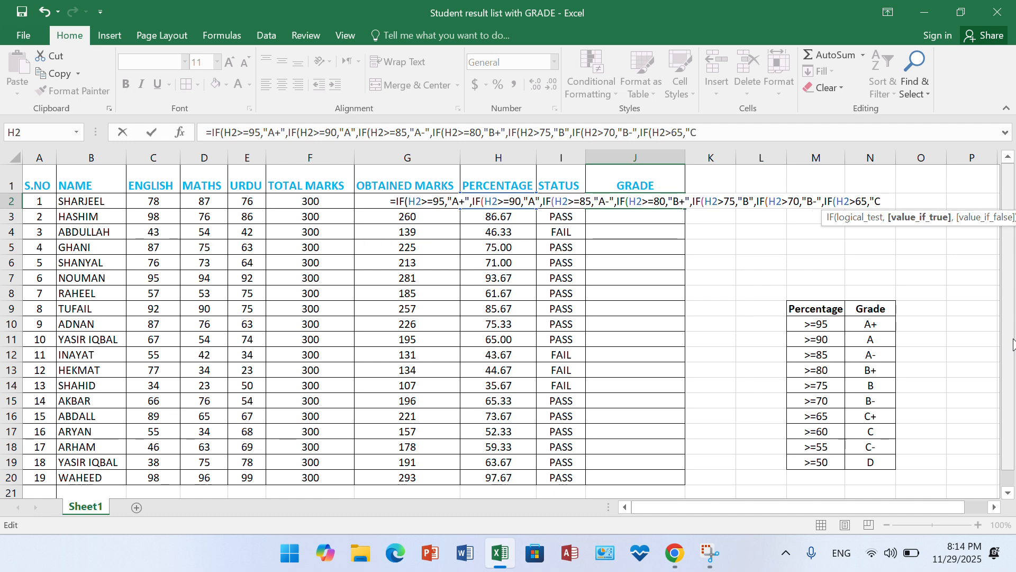
pyautogui.write('+",if')
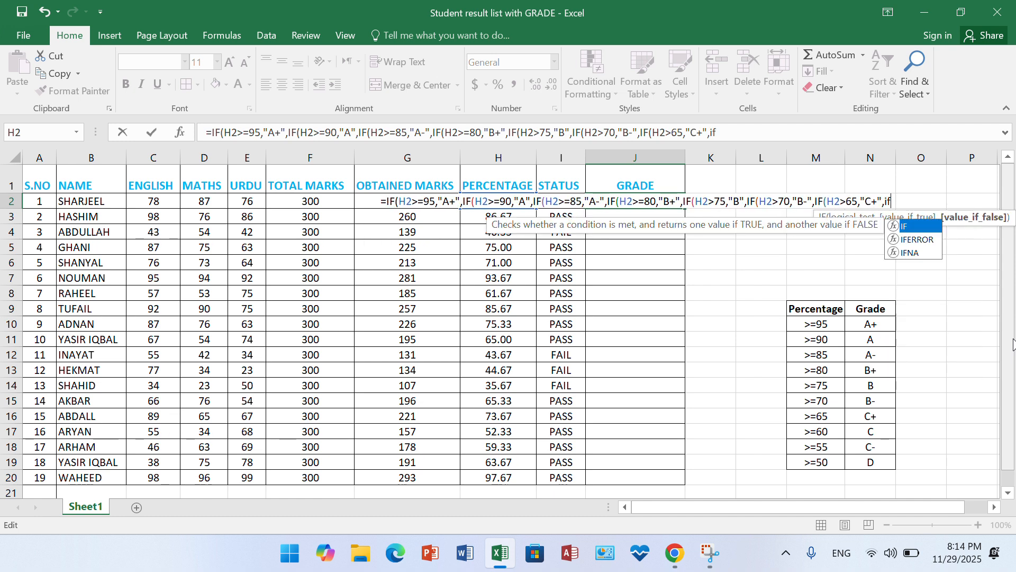
pyautogui.press('Tab')
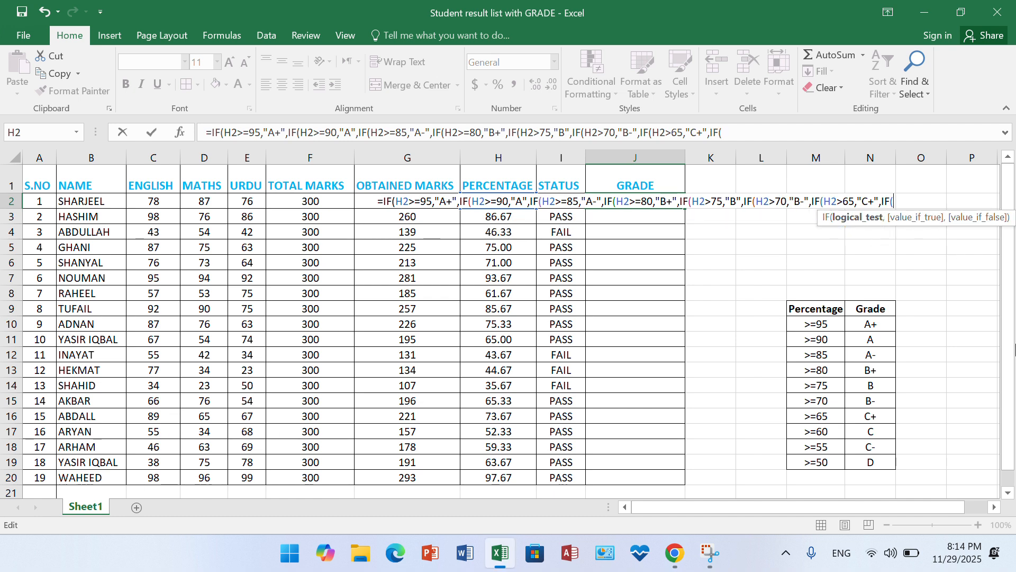
# Complete the eighth IF in the J2 formula to return "C" when H2>=60, and begin another IF as its false value
pyautogui.write('H2>')
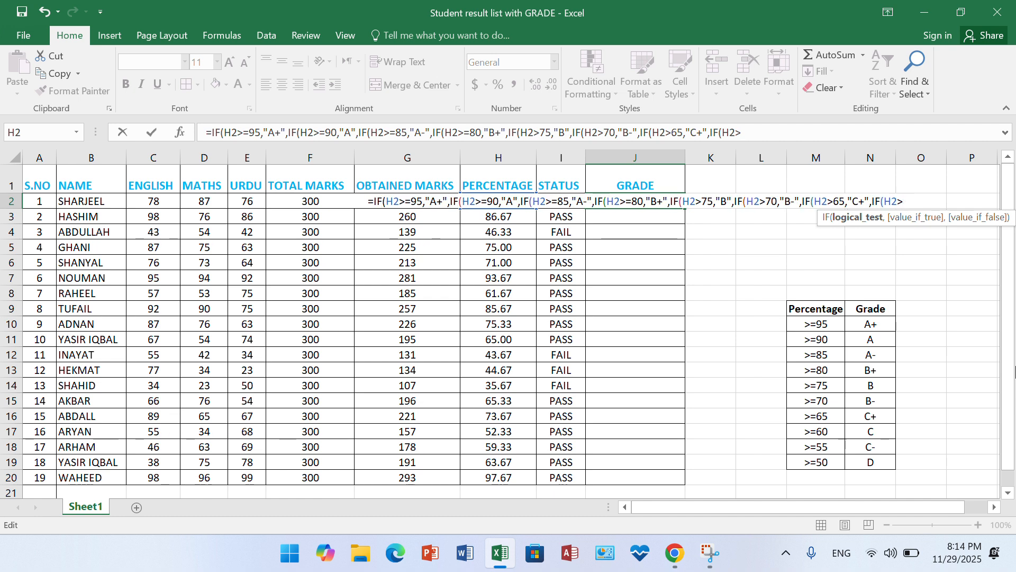
pyautogui.write('=60,"')
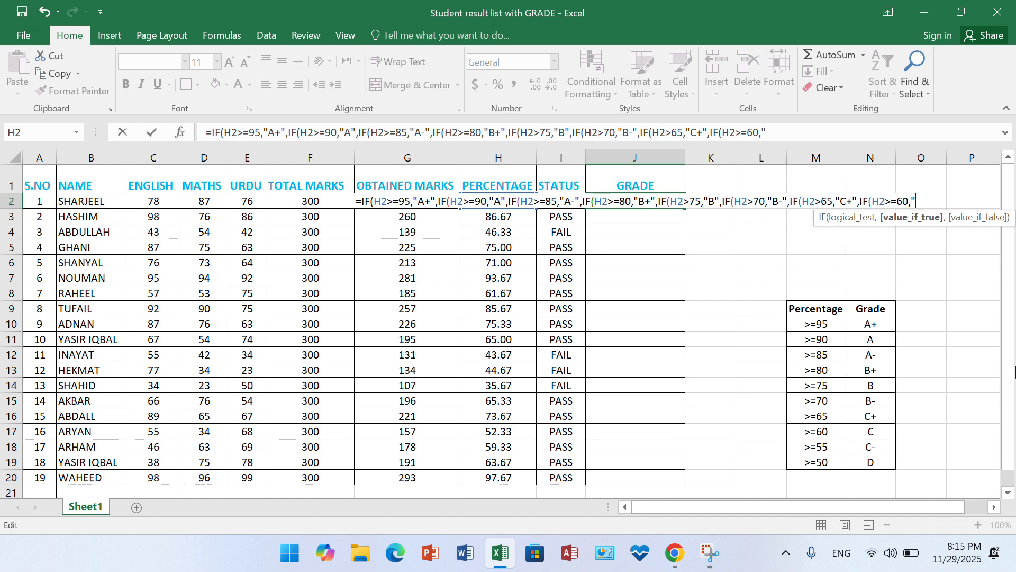
pyautogui.write('C",')
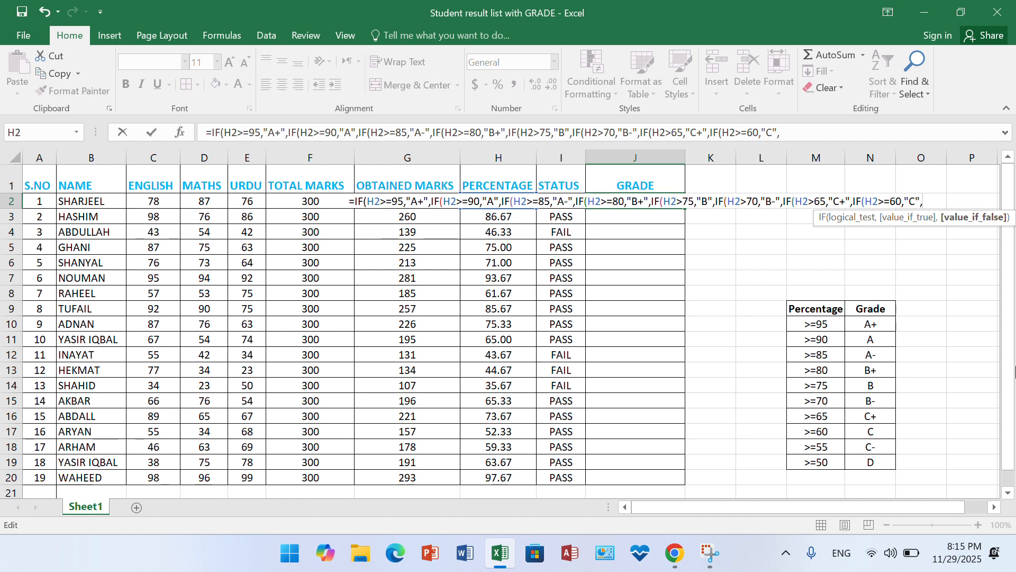
pyautogui.write('if')
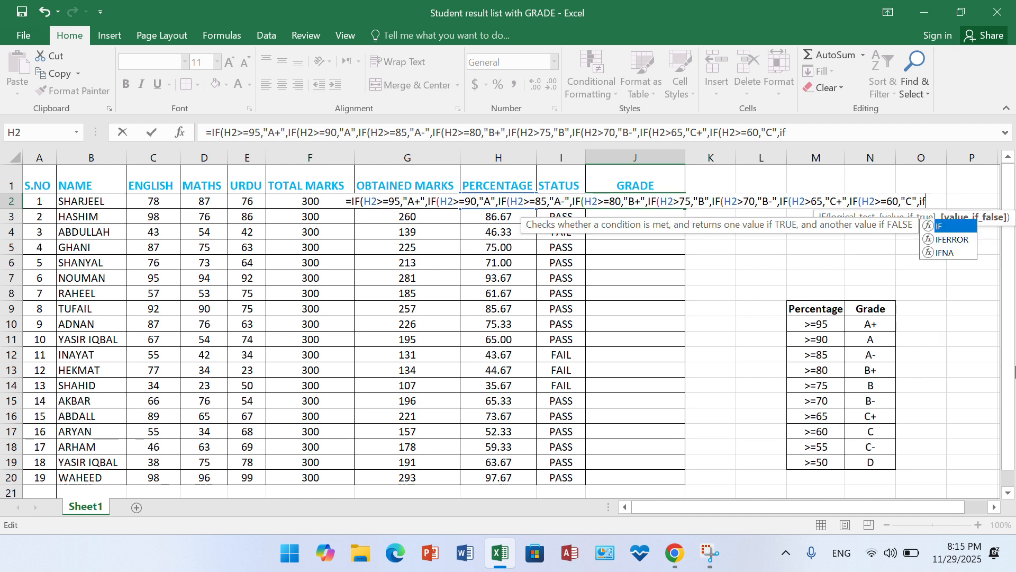
pyautogui.doubleClick(950, 226)
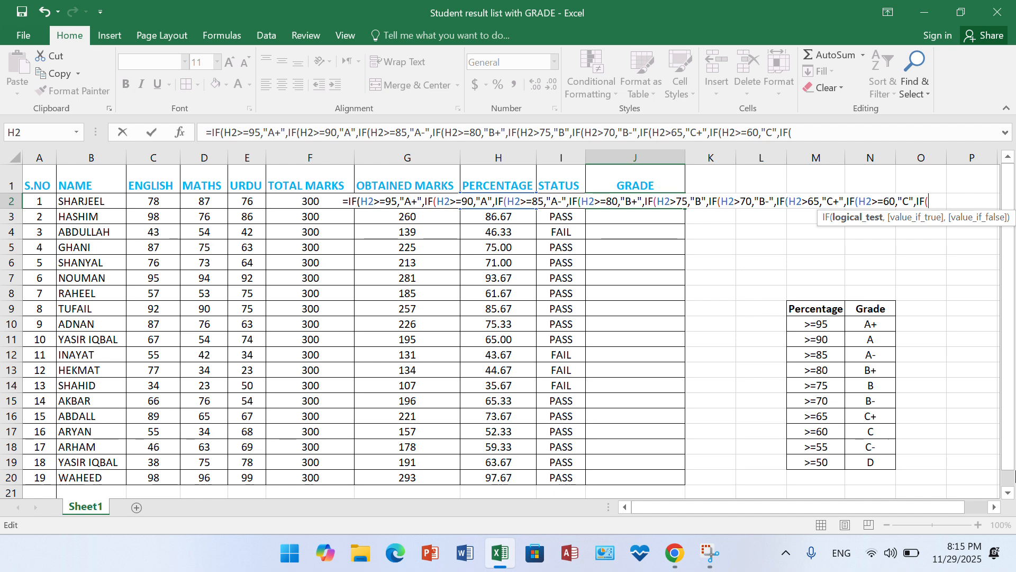
# Complete the ninth IF in the J2 formula to return "C-" when H2>=55, and begin another IF as its false value
pyautogui.write('H2>')
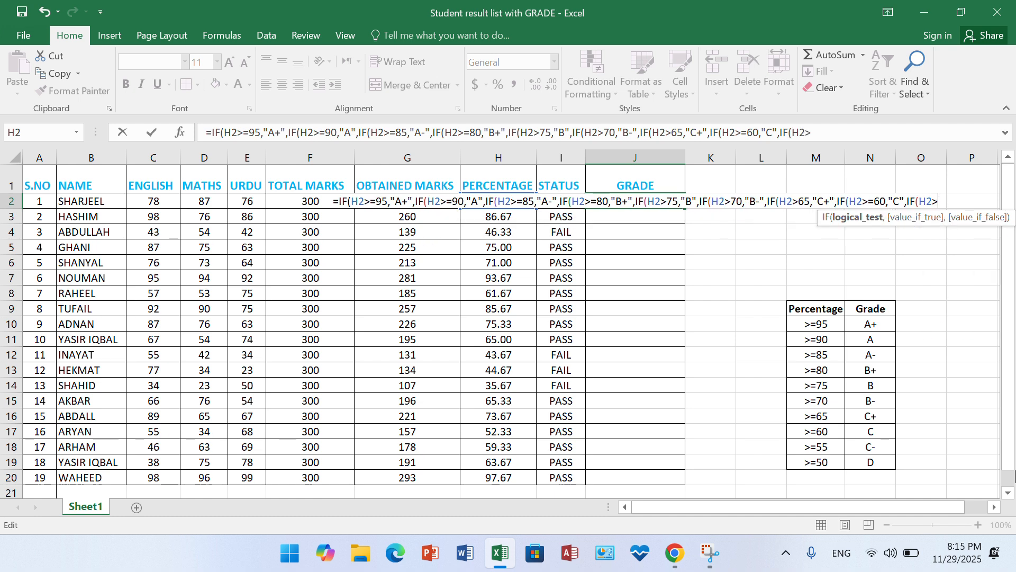
pyautogui.write('=')
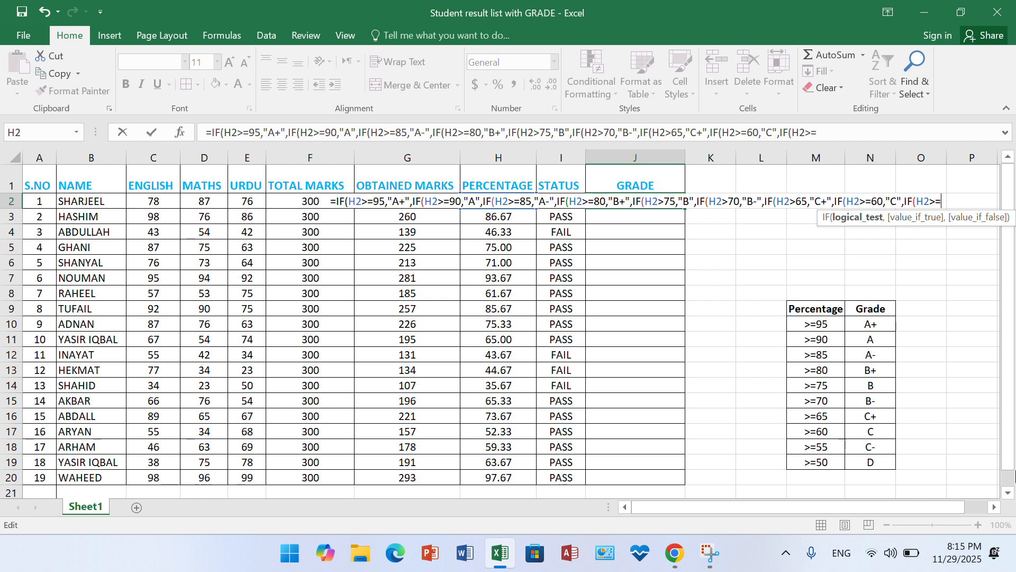
pyautogui.write('55')
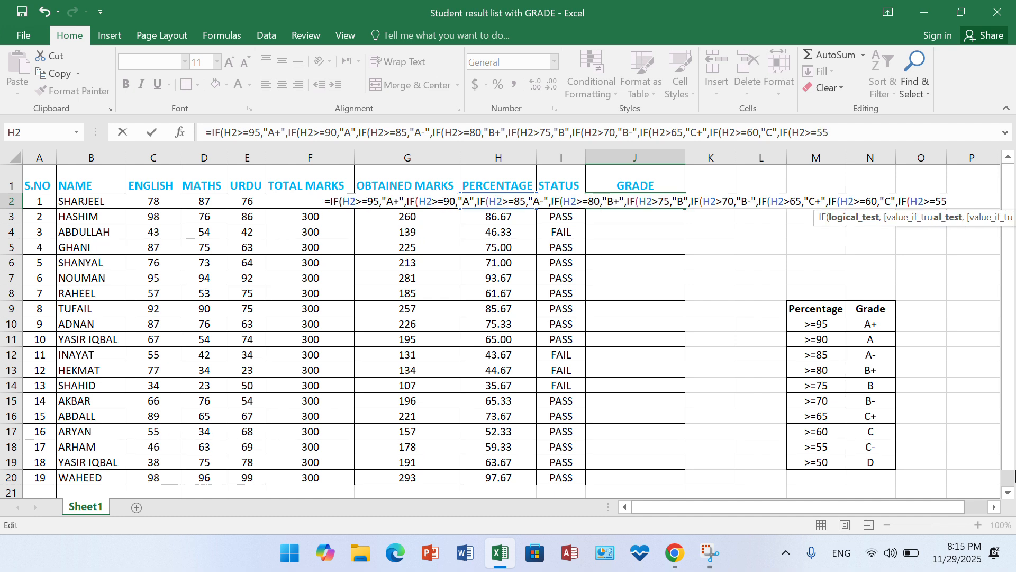
pyautogui.write(',"C')
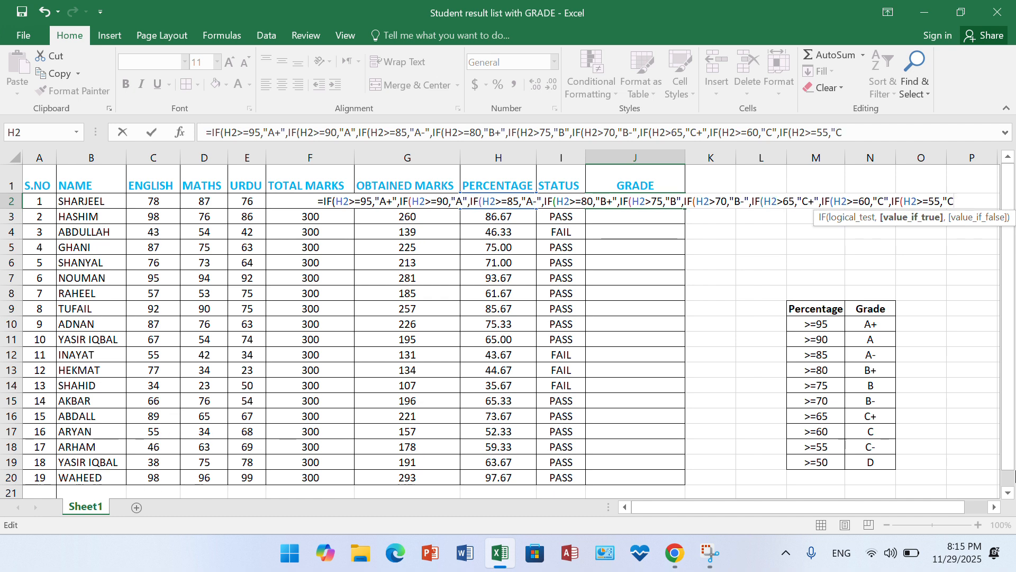
pyautogui.write('-"')
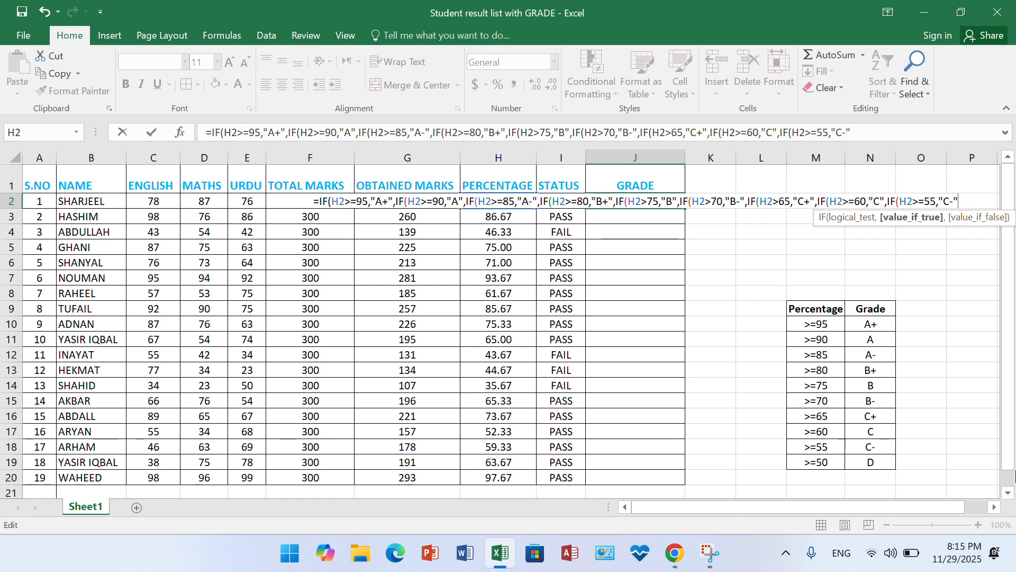
pyautogui.write(',if')
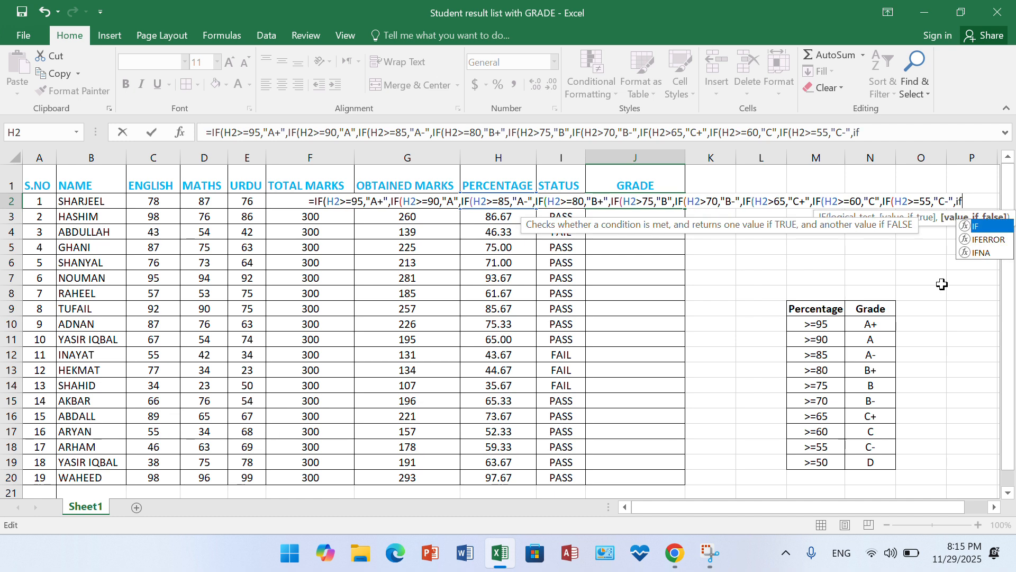
pyautogui.press('Tab')
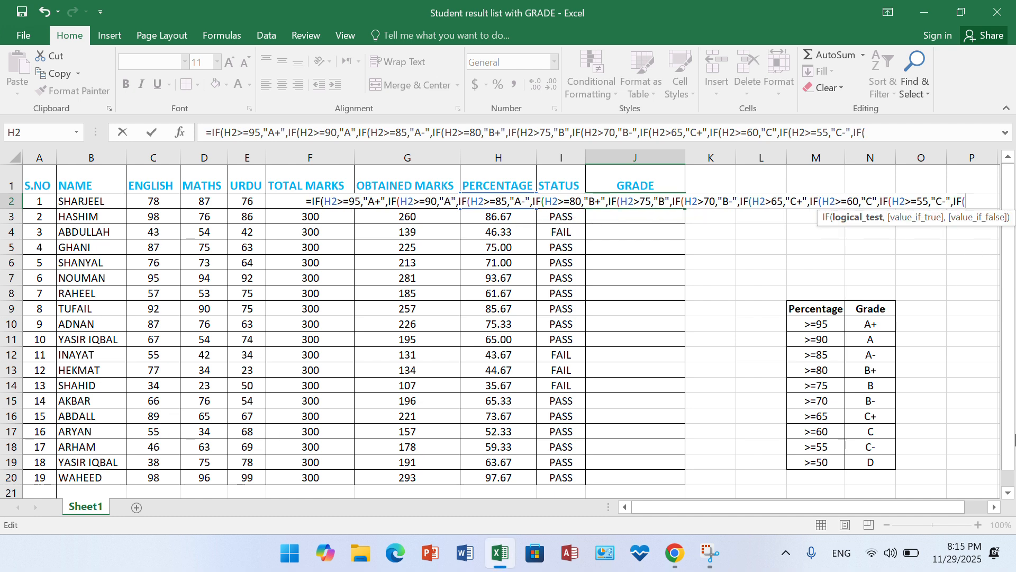
# Fill in the tenth IF in the J2 formula with the condition H2>=50, returning "D" if true and "F" if false
pyautogui.write('H2>=')
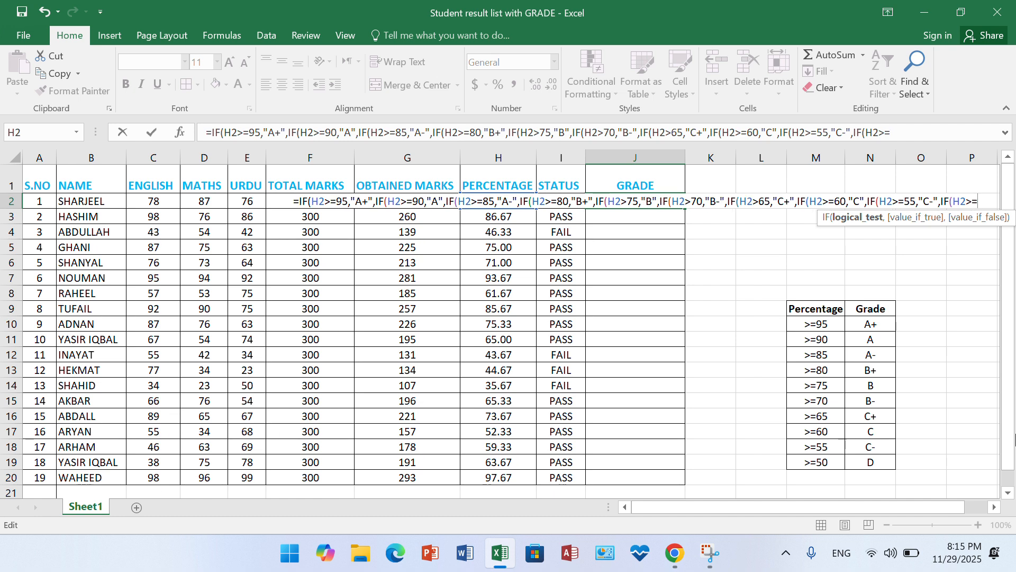
pyautogui.write('50,')
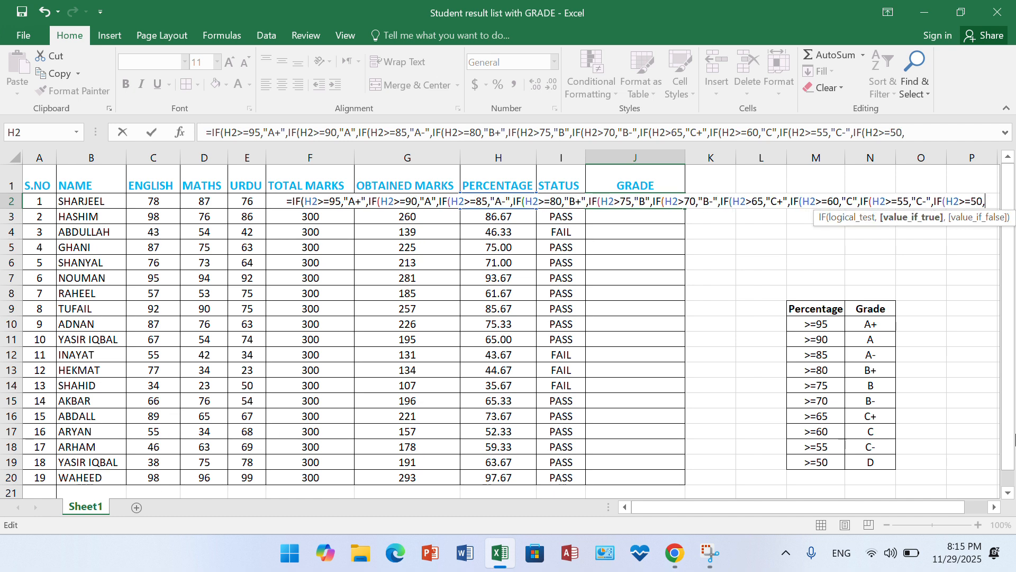
pyautogui.write('"D",')
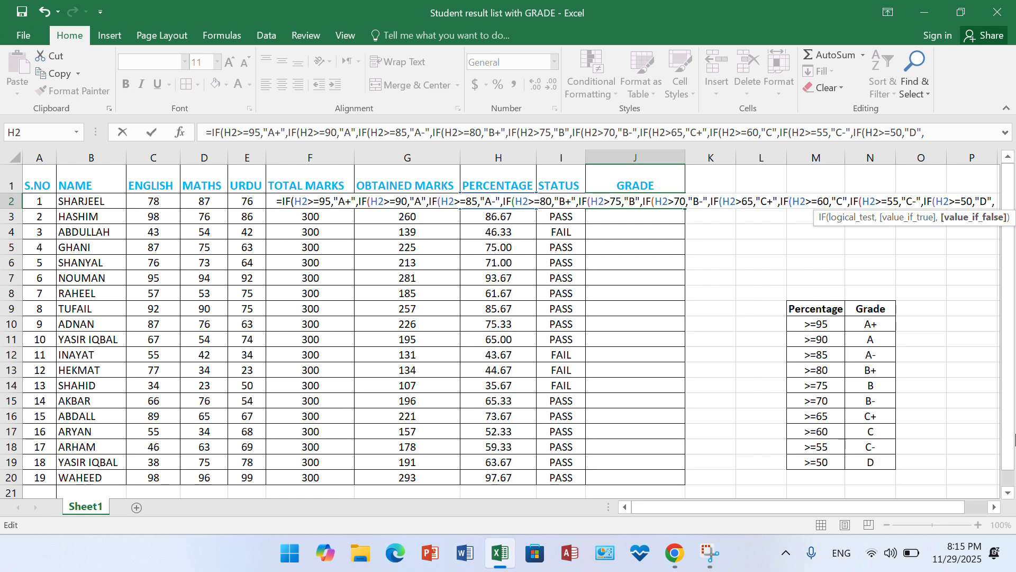
pyautogui.write('F')
pyautogui.press('BackSpace')
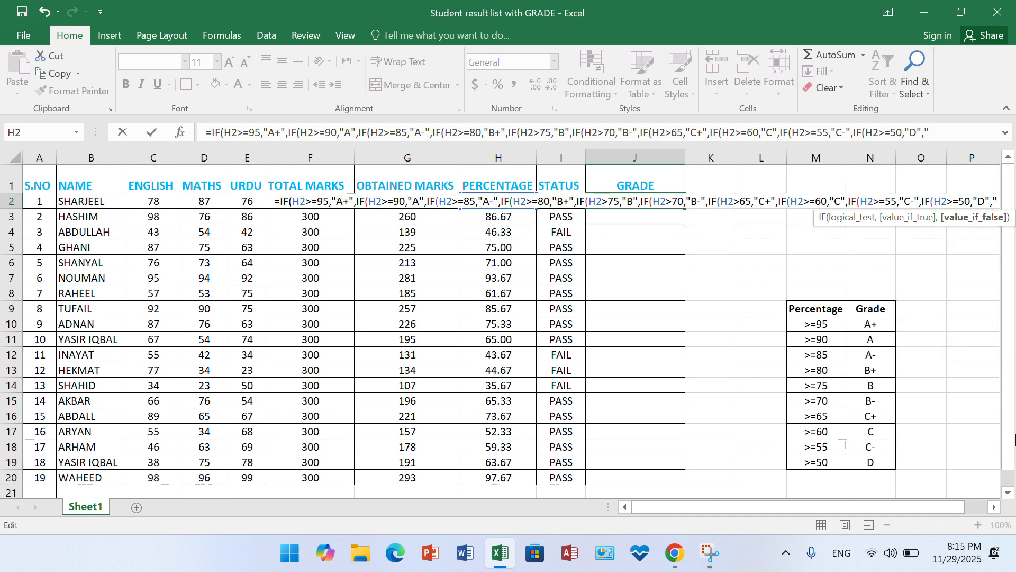
pyautogui.write('"F"')
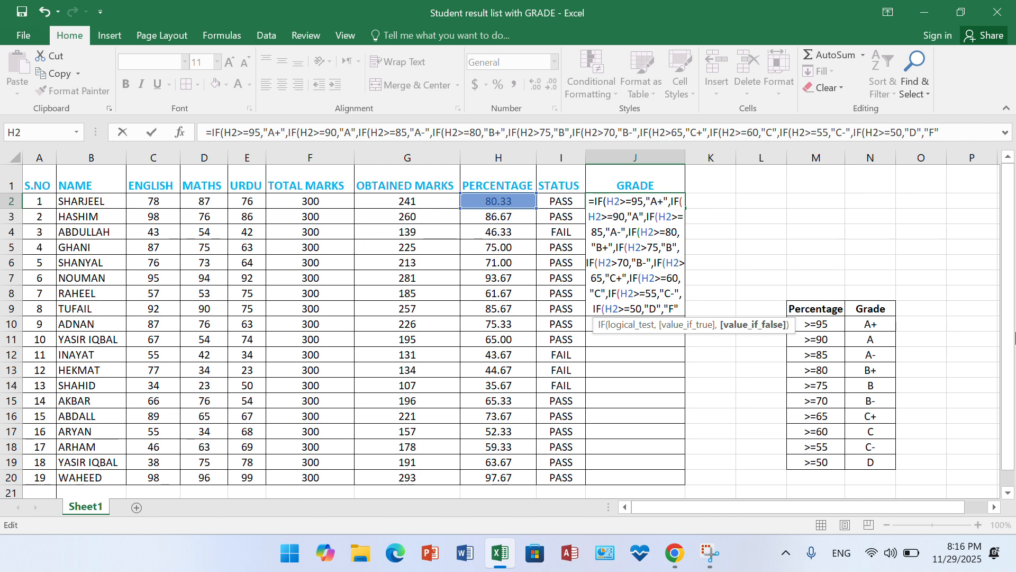
# Close all ten nested IFs with ten closing parentheses and enter the formula in J2
pyautogui.write(')')
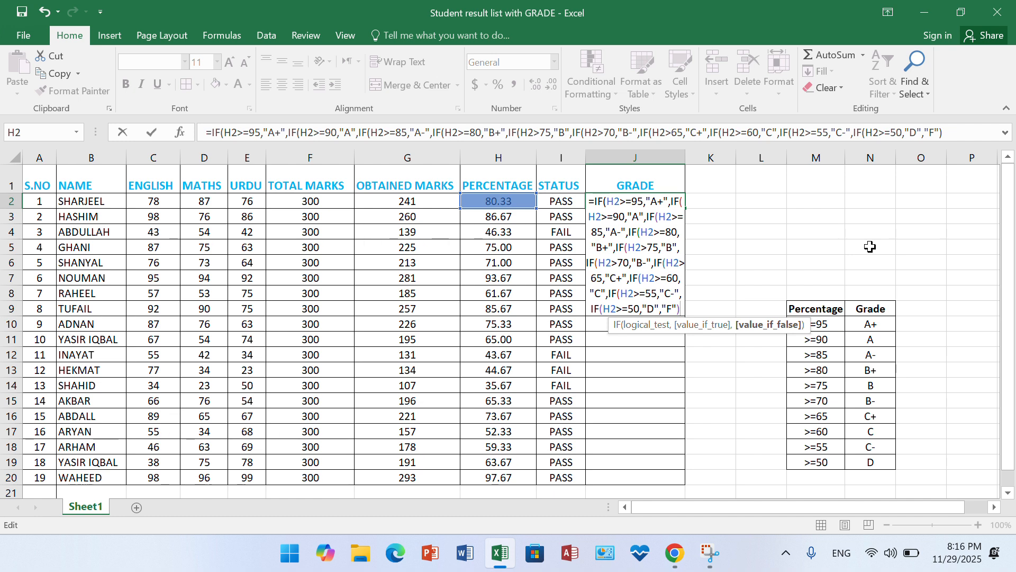
pyautogui.write('))')
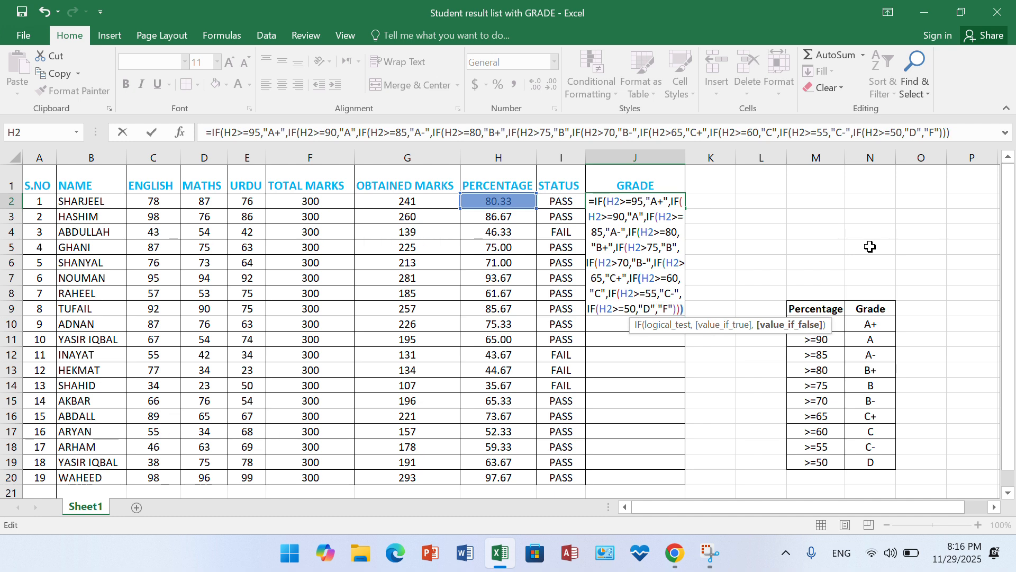
pyautogui.write(')')
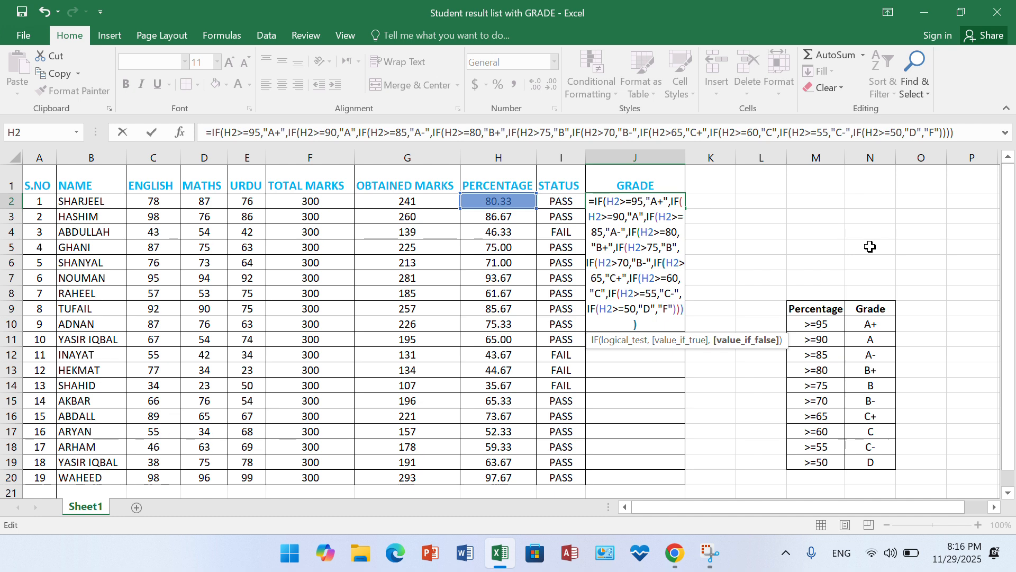
pyautogui.write(')')
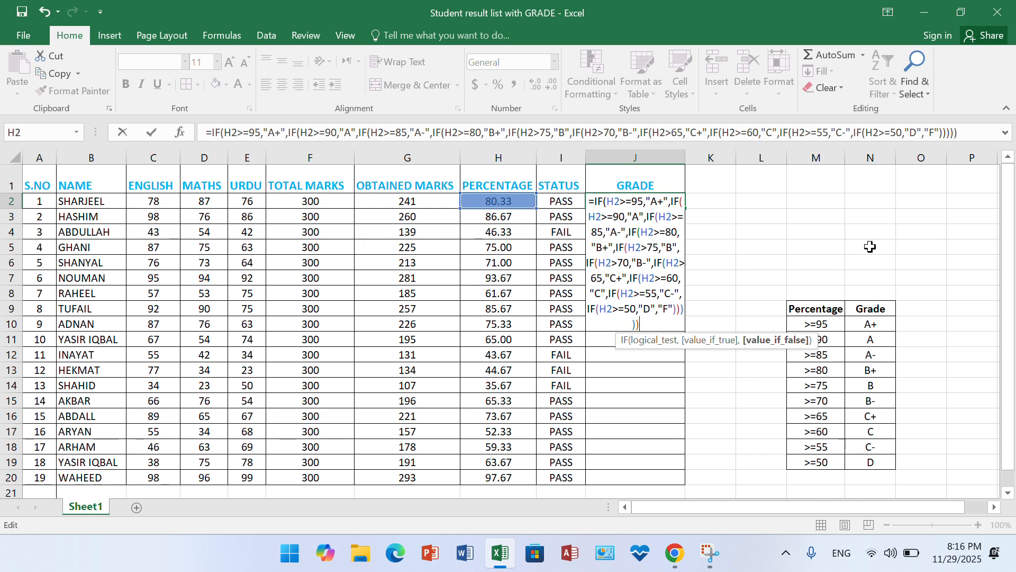
pyautogui.write(')))')
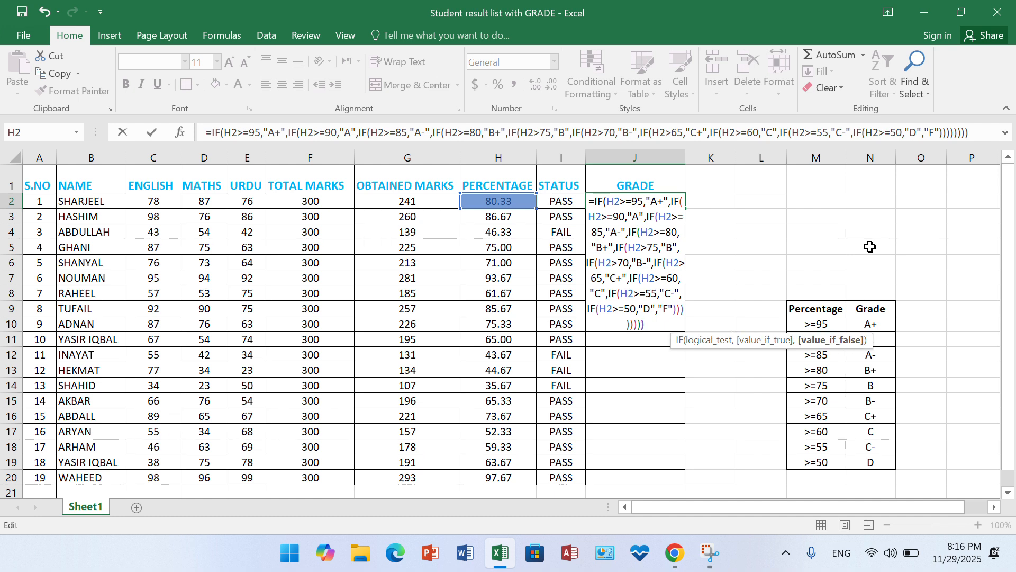
pyautogui.write(')')
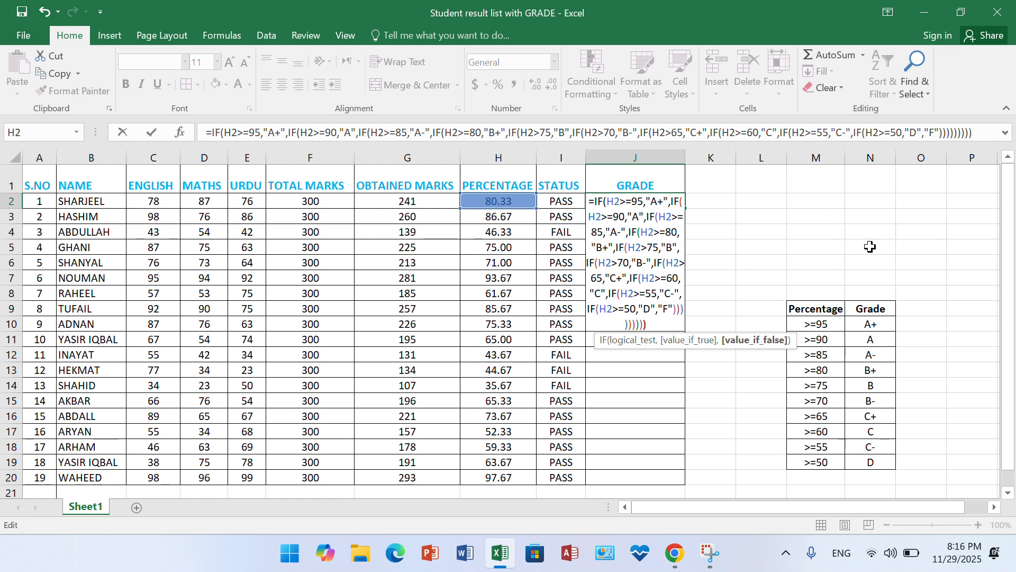
pyautogui.write(')')
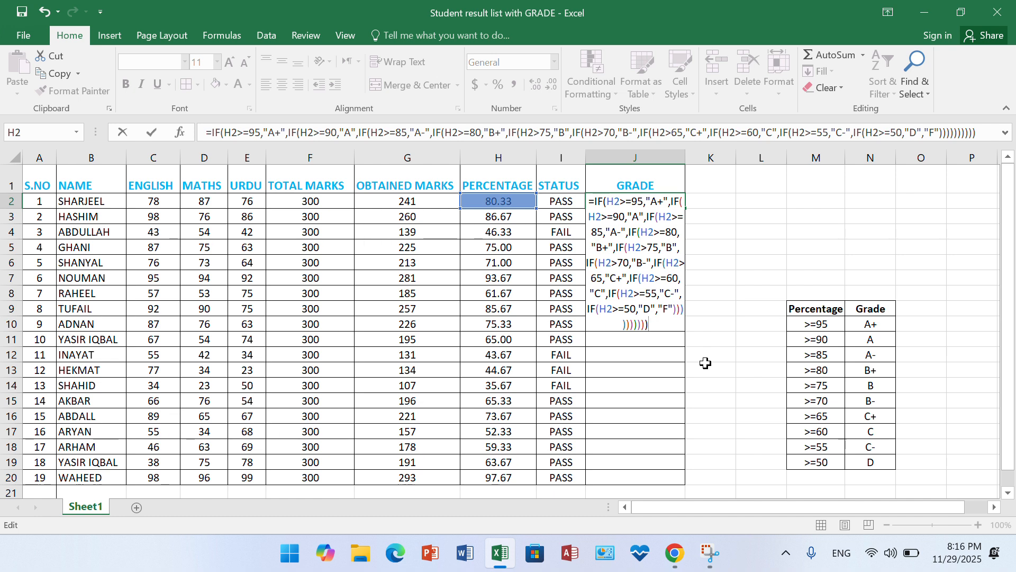
pyautogui.press('Return')
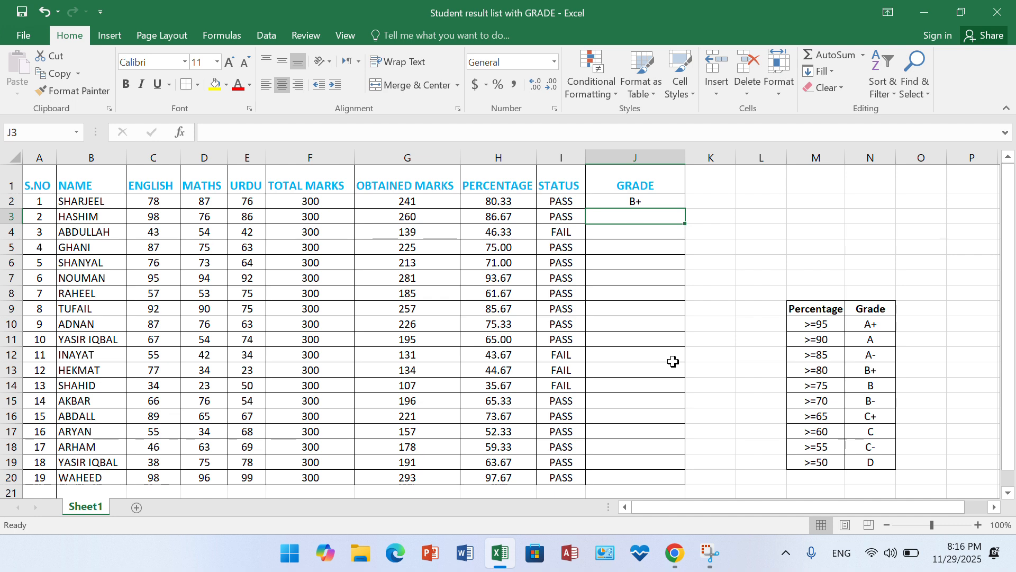
# Copy the nested IF grade formula from J2 down the GRADE column through J20
pyautogui.click(668, 203)
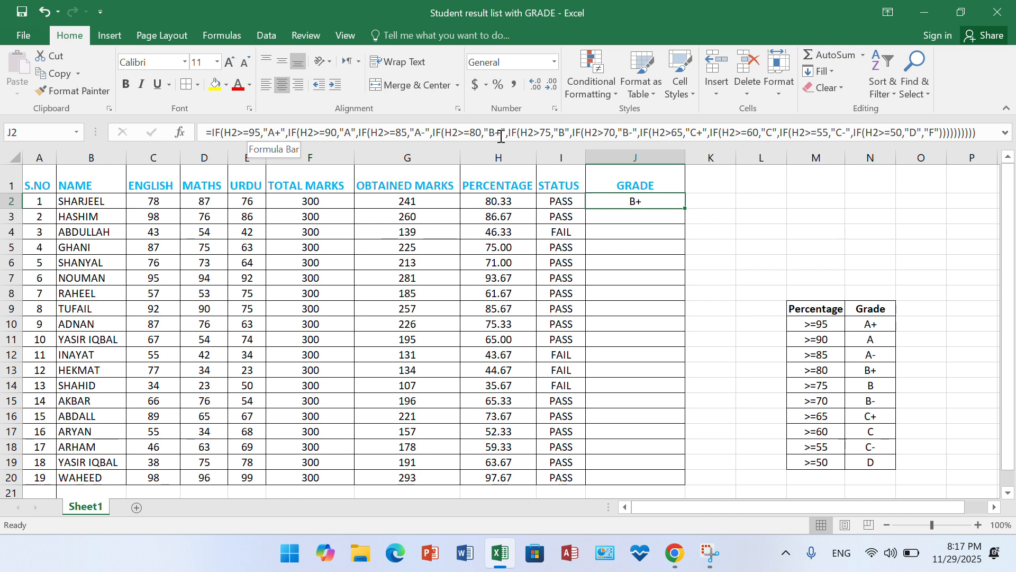
pyautogui.click(655, 218)
pyautogui.click(660, 200)
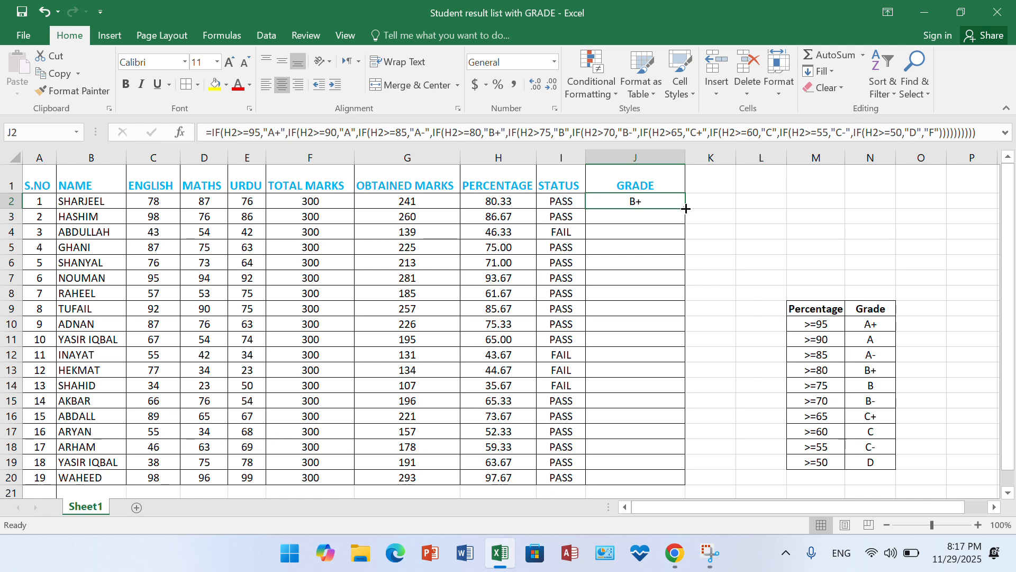
pyautogui.doubleClick(686, 209)
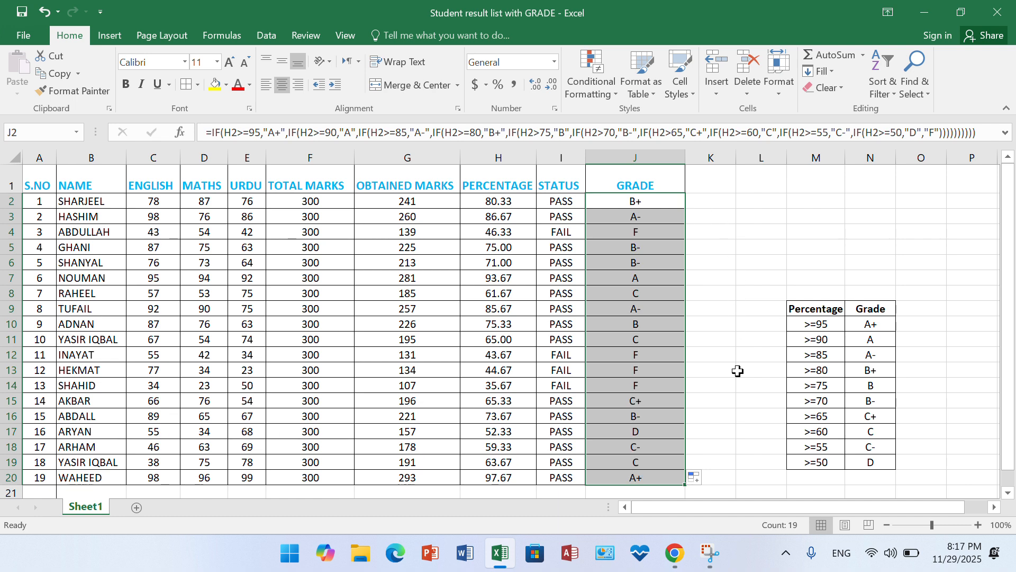
# Check the copied grade formulas in J13 and J14 against the percentages in their rows
pyautogui.click(660, 373)
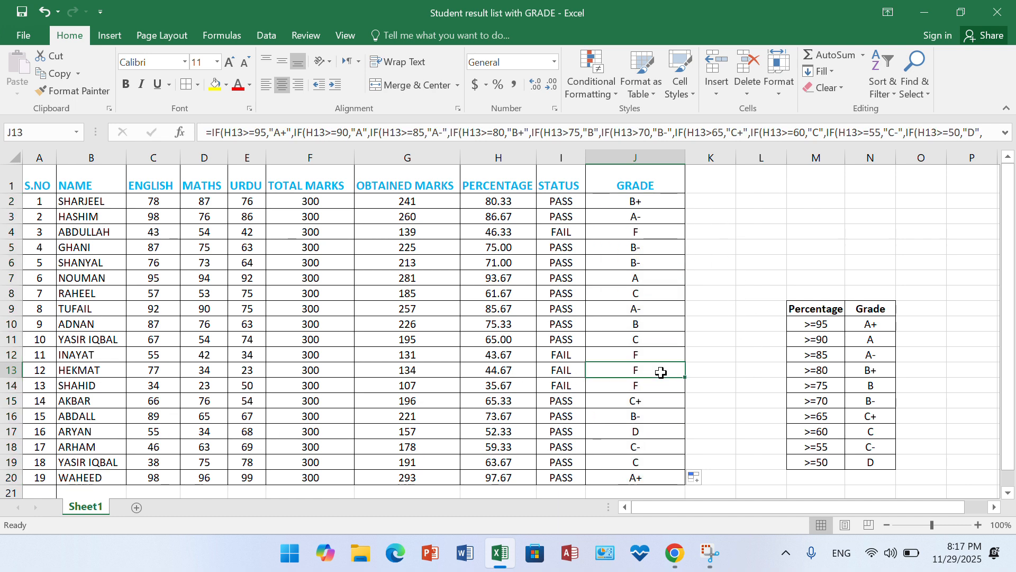
pyautogui.click(651, 385)
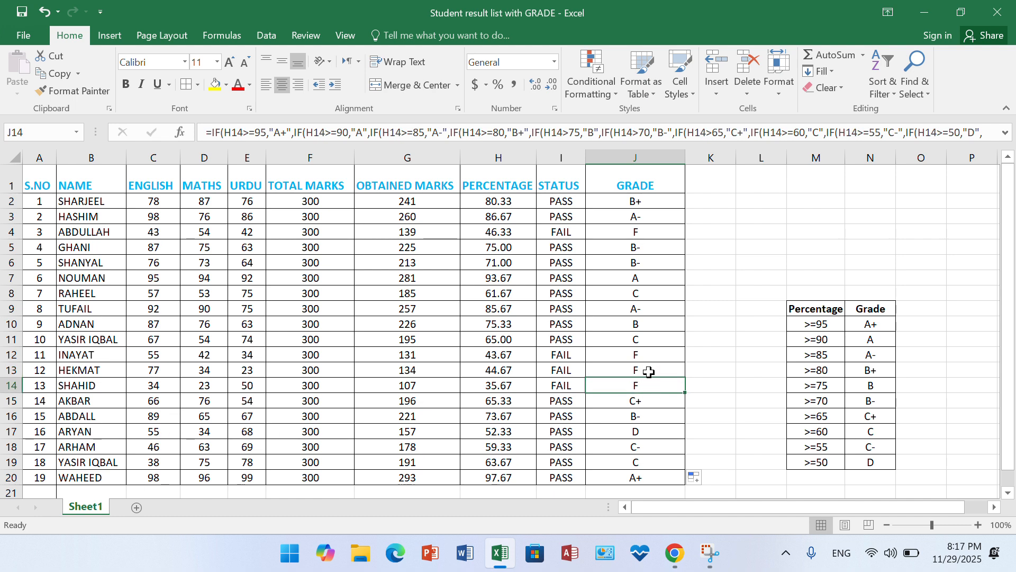
pyautogui.click(650, 373)
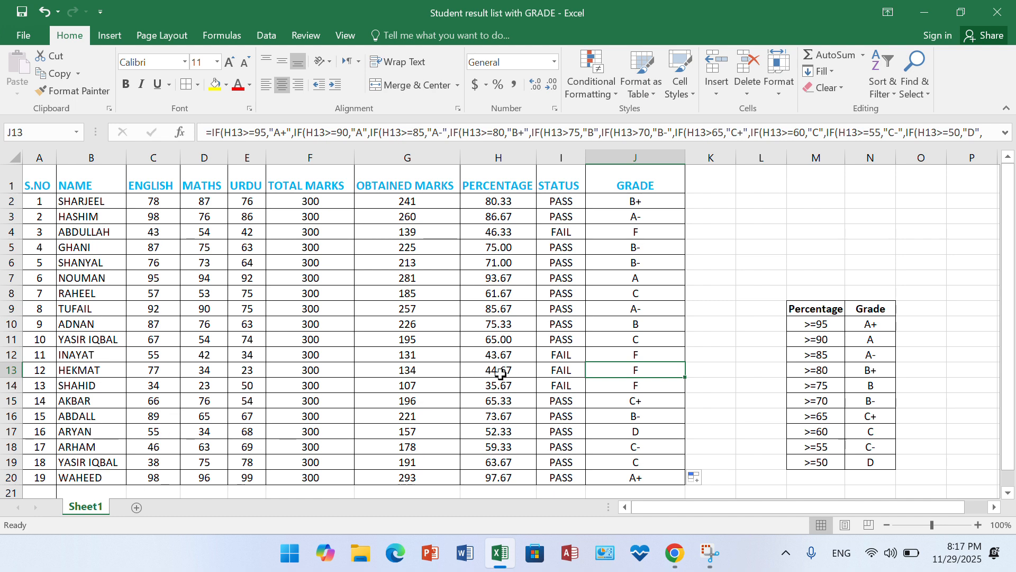
pyautogui.click(651, 387)
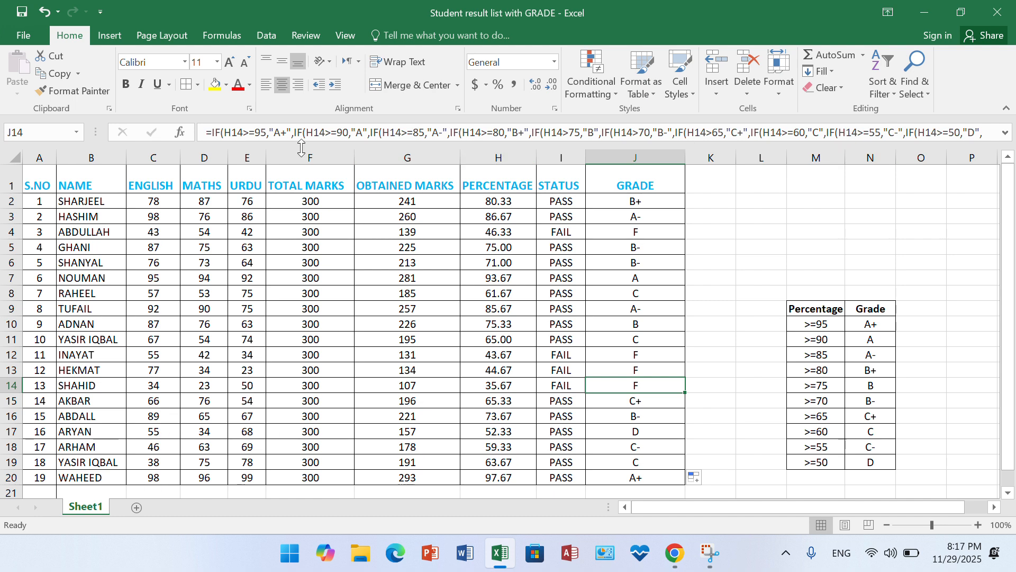